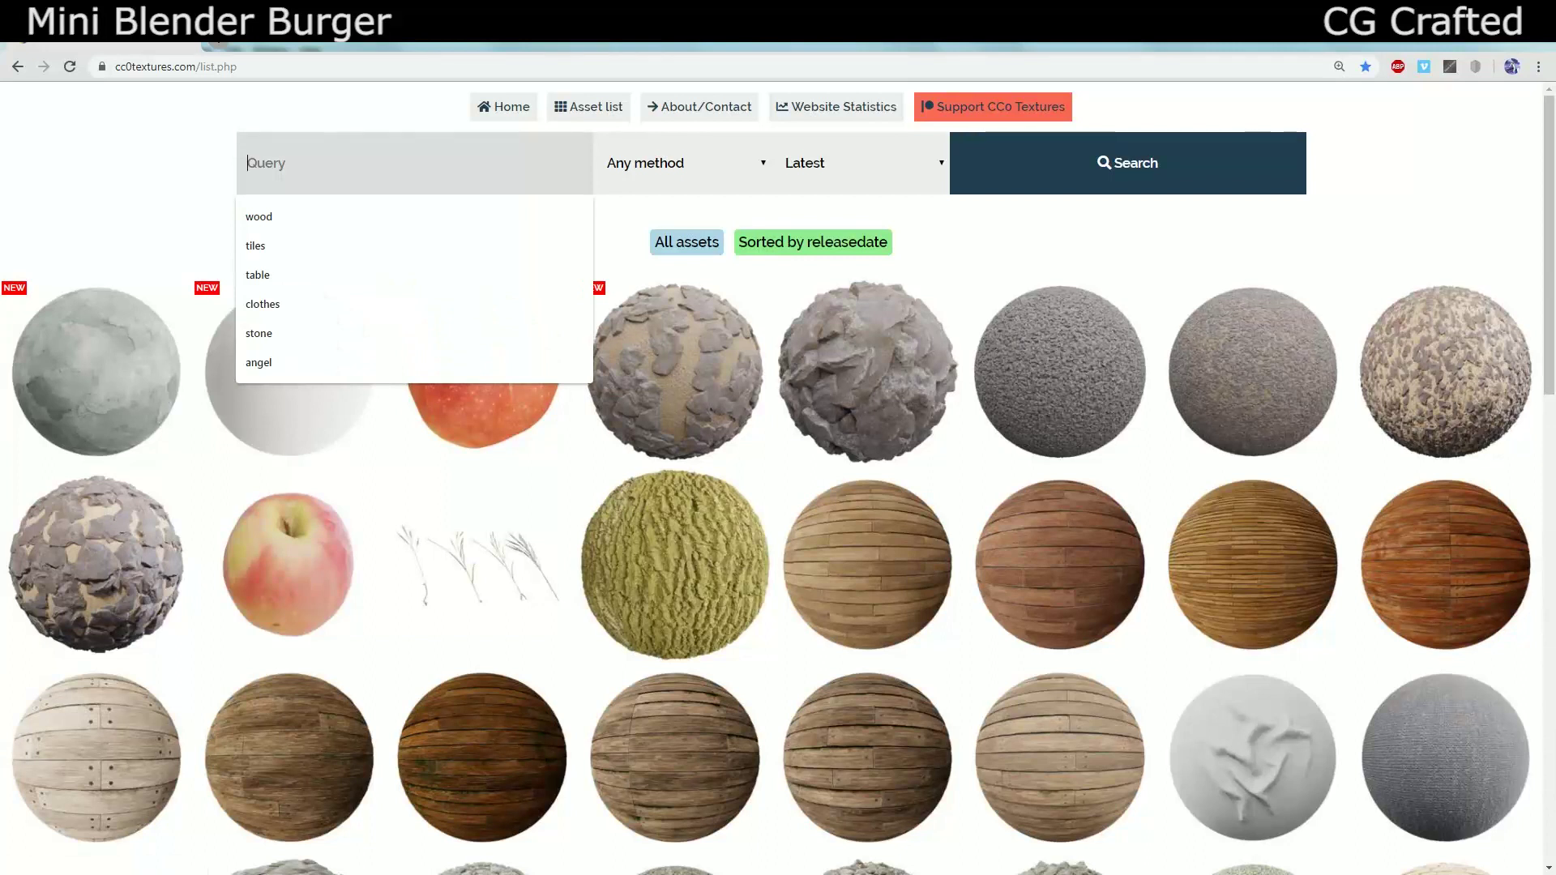
# - Search the texture library for asphalt and open the grey asphalt material with light speckles
pyautogui.write('as')
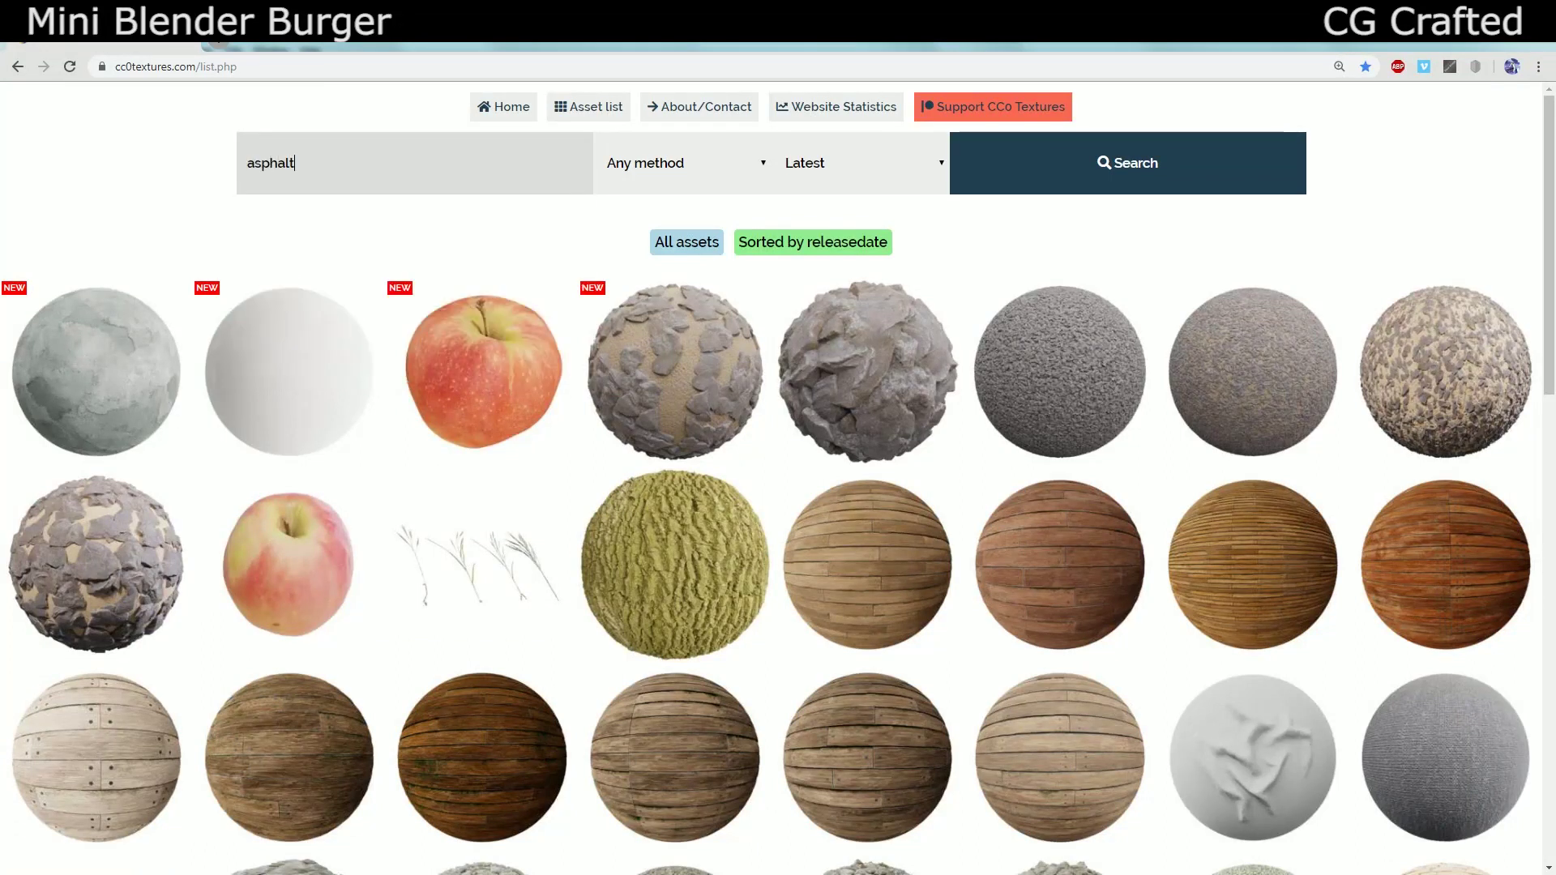
pyautogui.write('phalt')
pyautogui.press('Return')
pyautogui.scroll(-4, 420, 243)
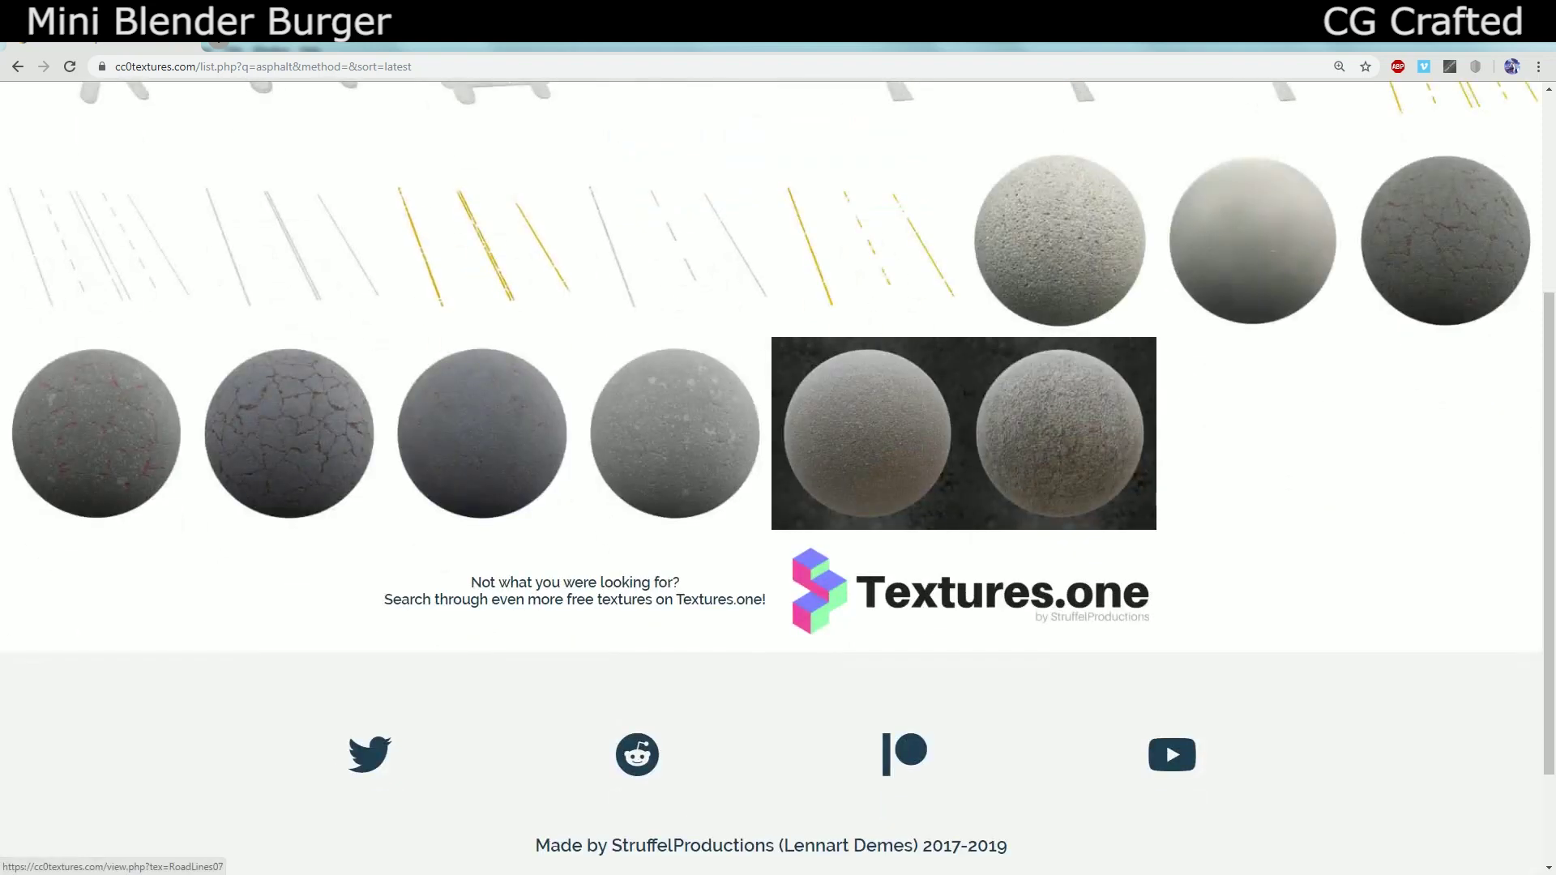
pyautogui.scroll(2, 421, 243)
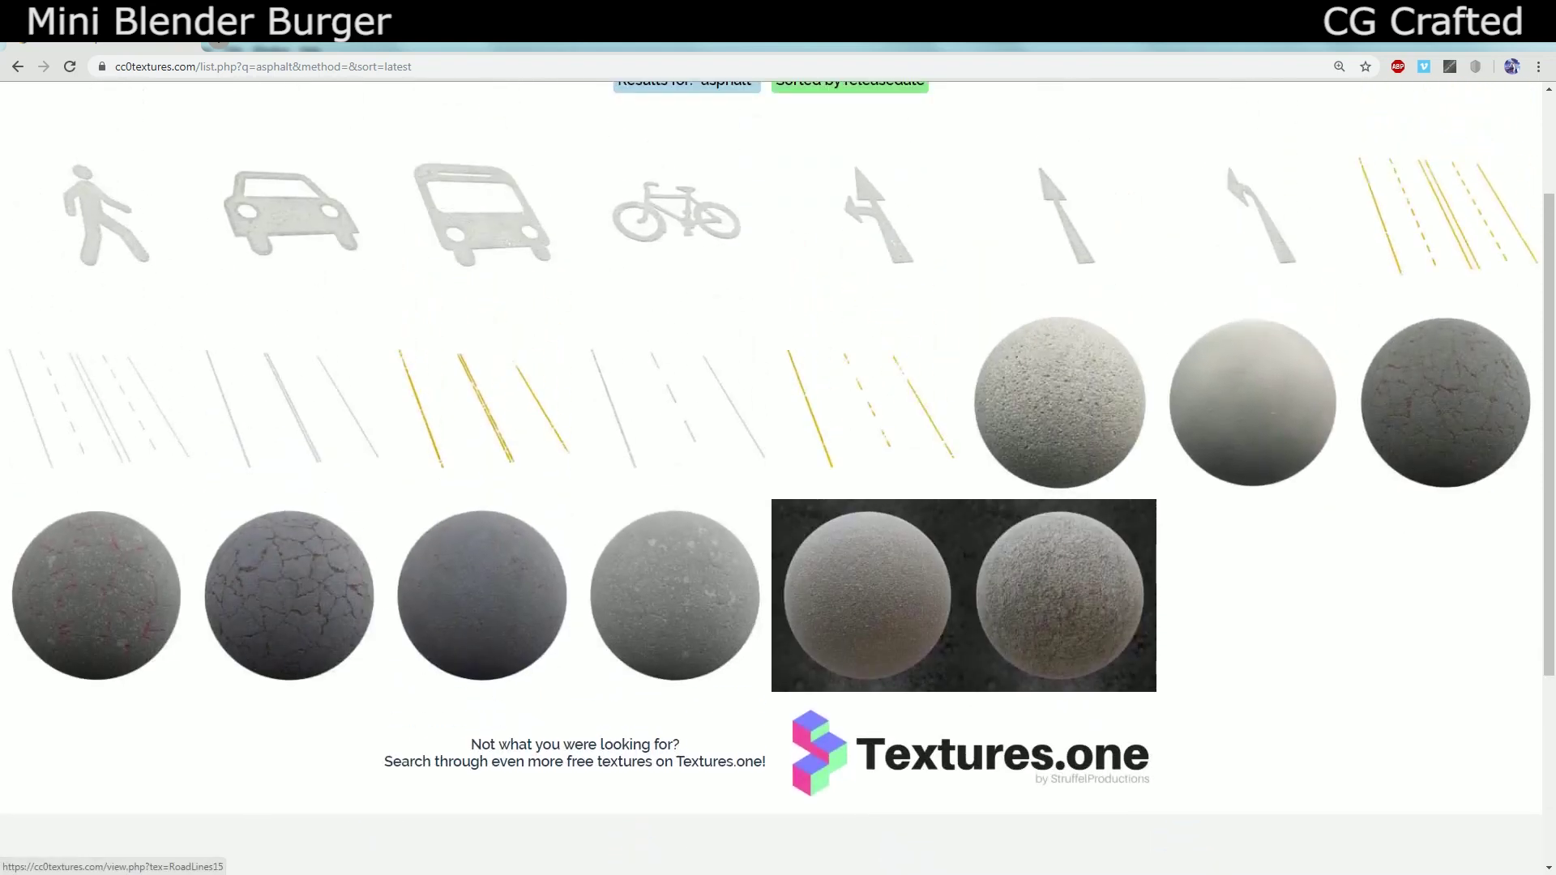
pyautogui.click(675, 596)
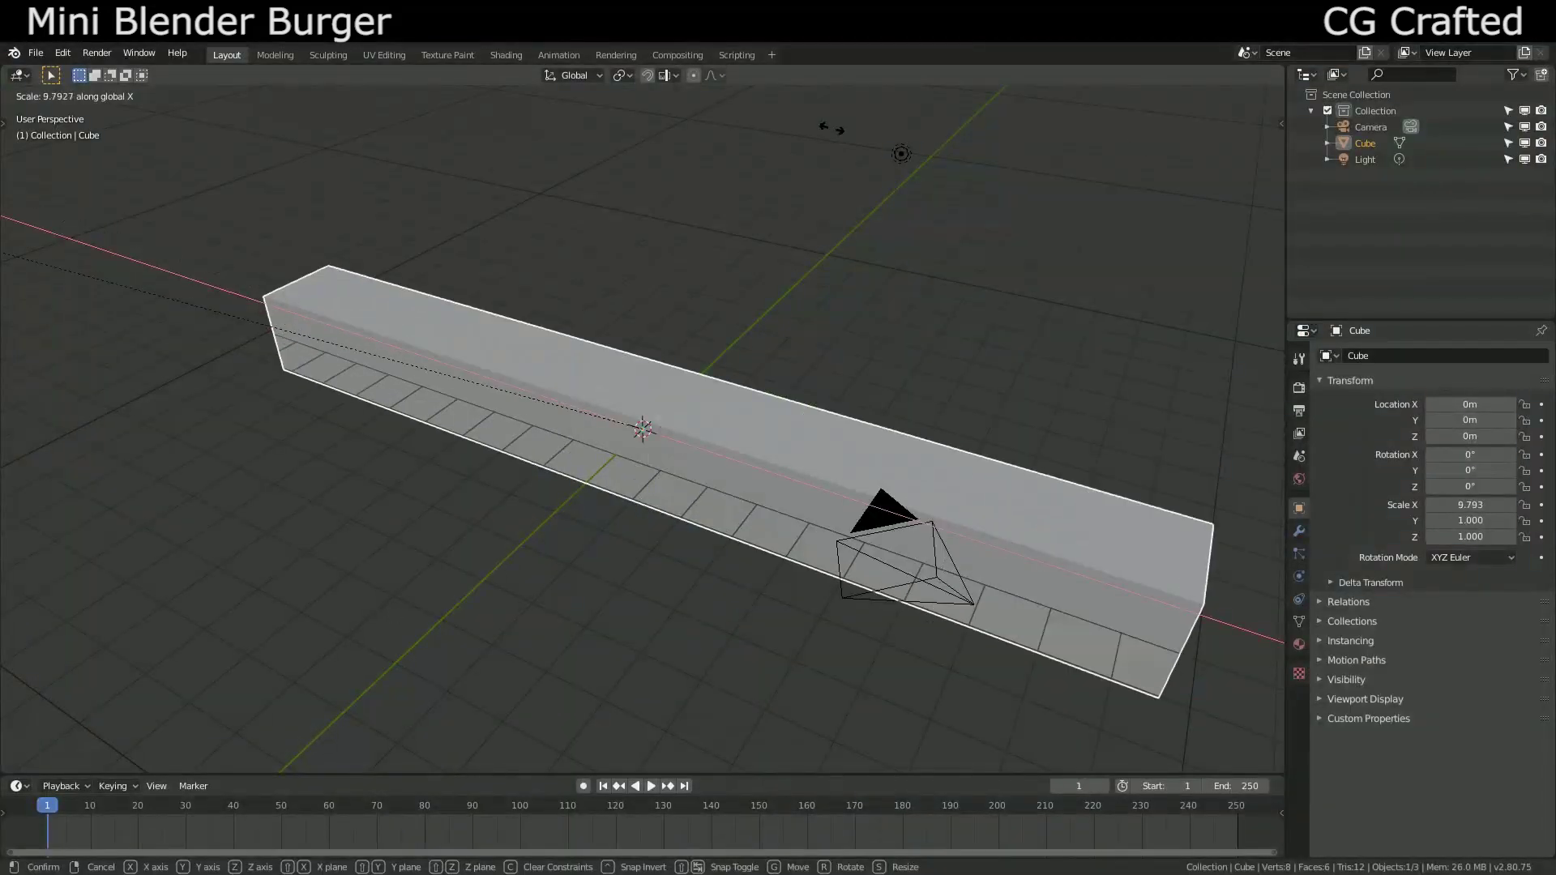
# - In Blender, stretch the cube about 9.8 times along X, flatten it into a thin slab along Z, and apply its scale
pyautogui.press('Return')
pyautogui.moveTo(730, 405); pyautogui.dragTo(616, 389, button='middle')
pyautogui.press('s')
pyautogui.press('z')
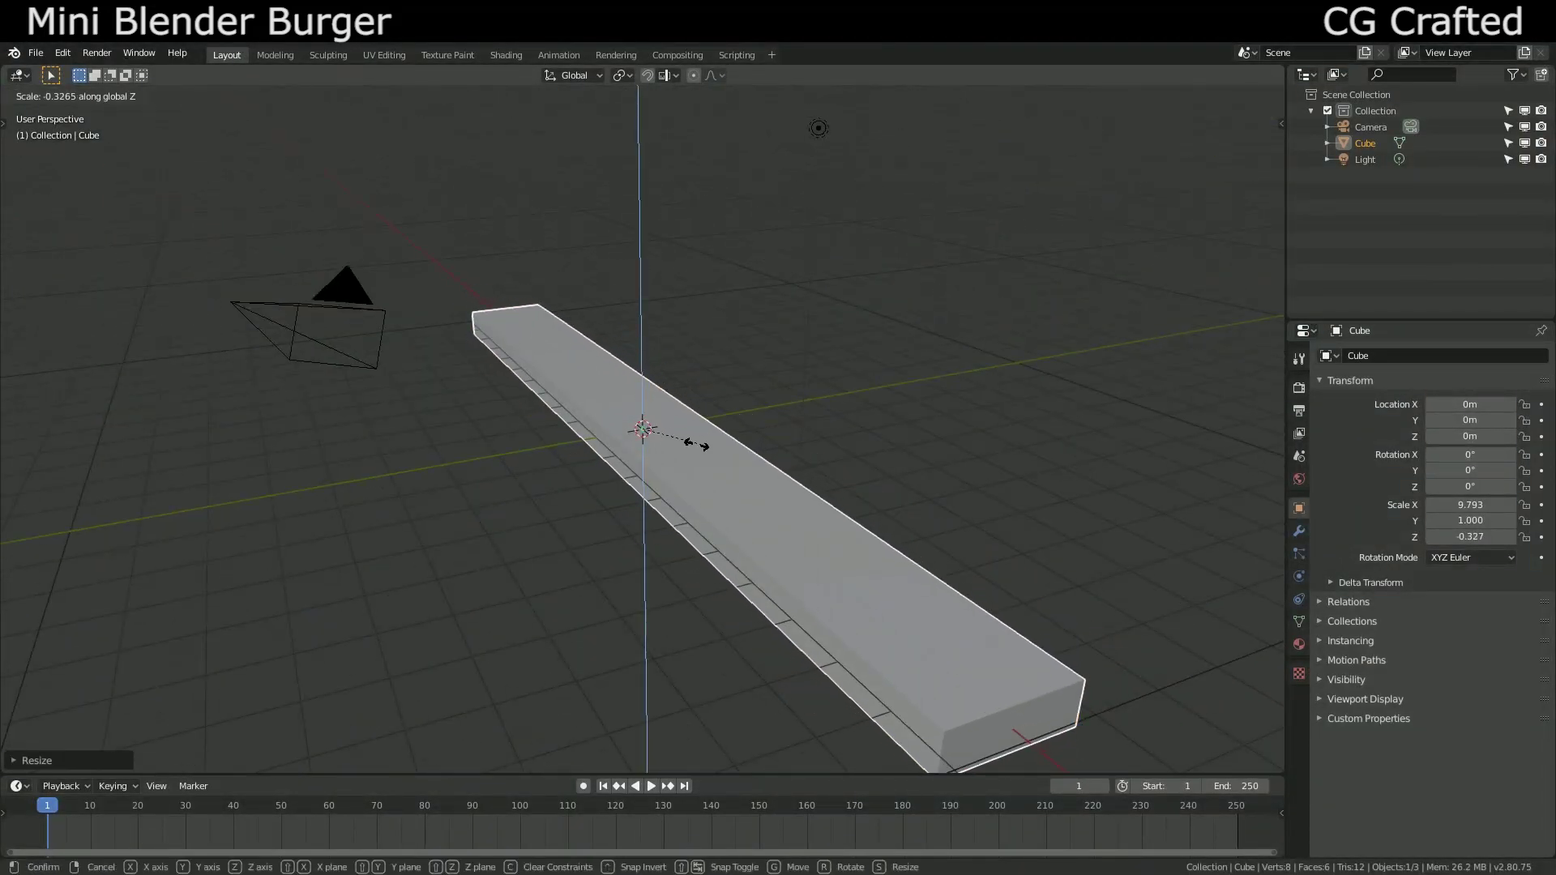
pyautogui.press('Return')
pyautogui.hotkey('ctrl', 'a')
pyautogui.click(640, 455)
# - Divide the slab along its length with many evenly spaced loop cuts in Edit Mode
pyautogui.press('Tab')
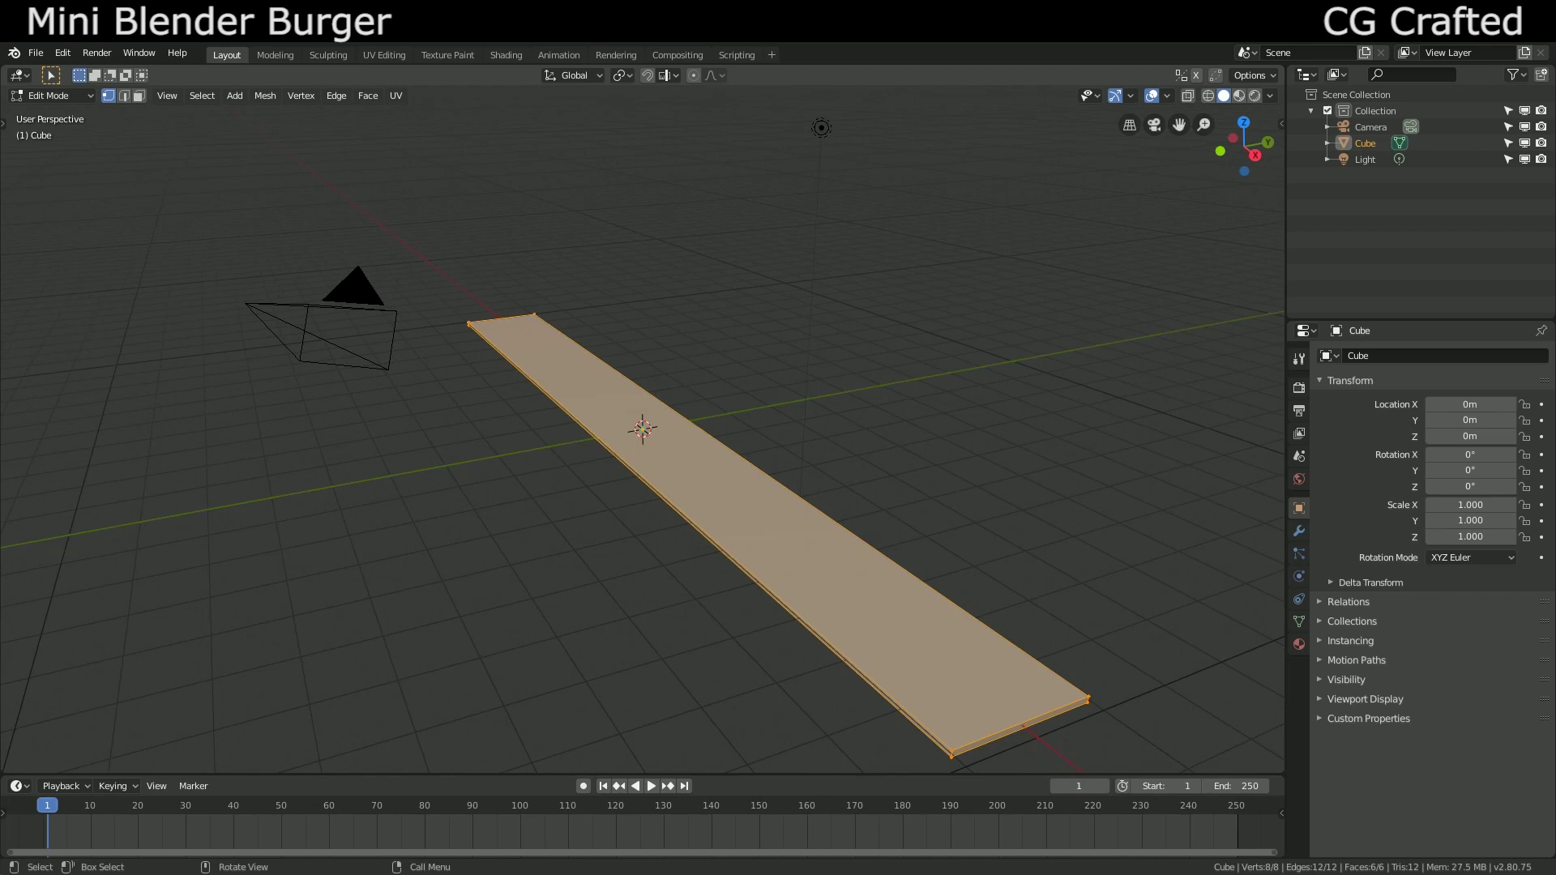
pyautogui.moveTo(640, 456); pyautogui.dragTo(534, 369, button='middle')
pyautogui.hotkey('ctrl', 'r')
pyautogui.scroll(20, 633, 394)
pyautogui.click(633, 394)
pyautogui.click(632, 394)
pyautogui.press('a')
# - Raise the slab's middle edge loop about 0.9 m along Z with smooth proportional editing, and begin moving another loop farther along
pyautogui.keyDown('alt'); pyautogui.click(668, 438); pyautogui.keyUp('alt')
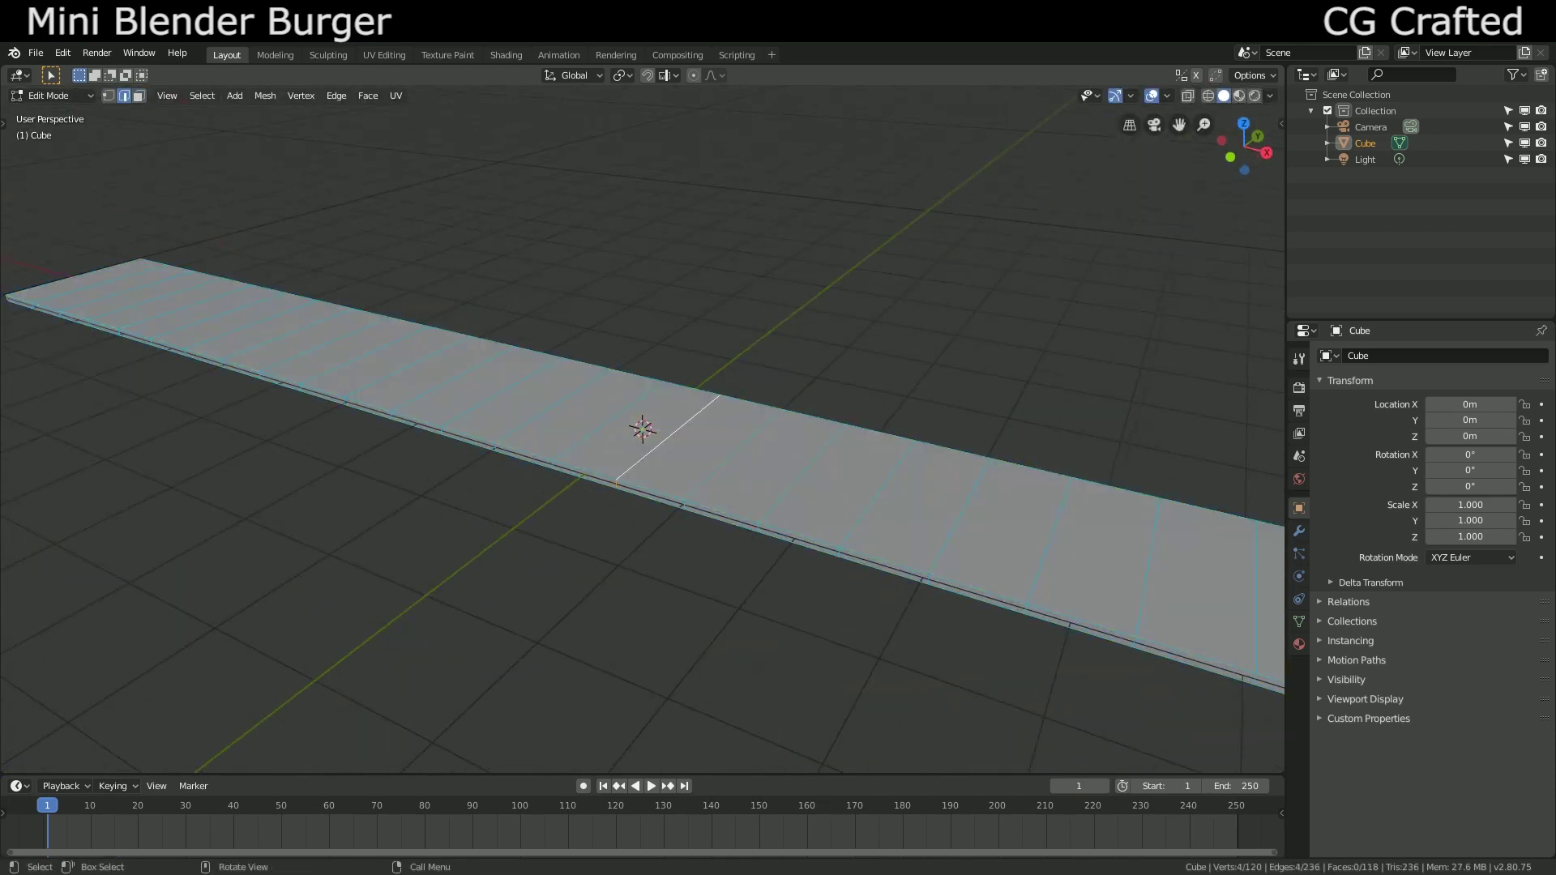
pyautogui.press('o')
pyautogui.press('g')
pyautogui.press('z')
pyautogui.scroll(-6, 642, 429)
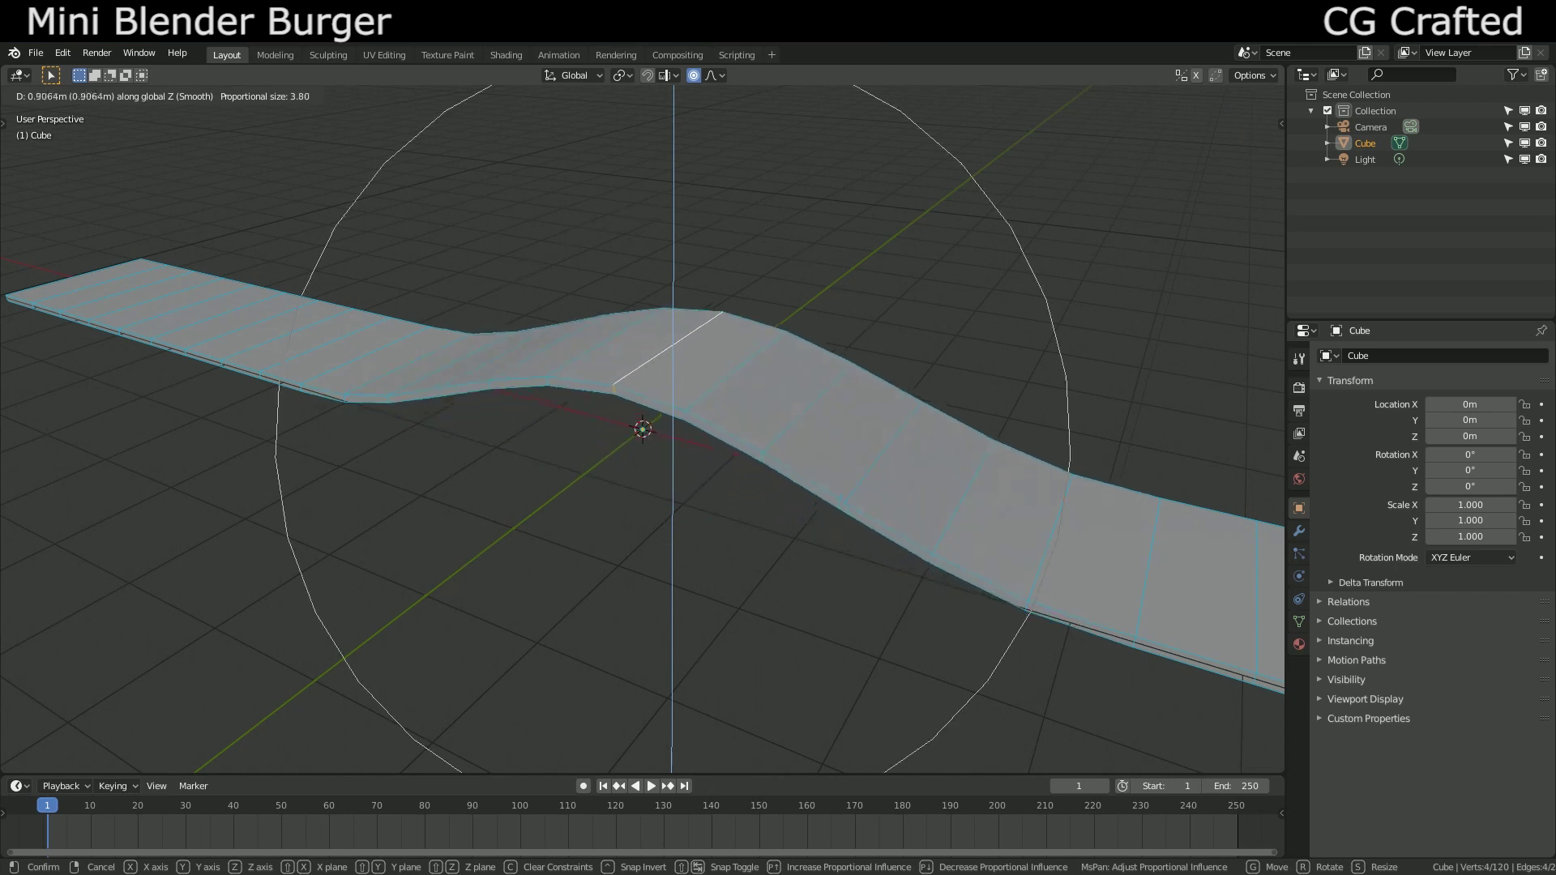
pyautogui.click(642, 428)
pyautogui.moveTo(642, 428); pyautogui.dragTo(535, 417, button='middle')
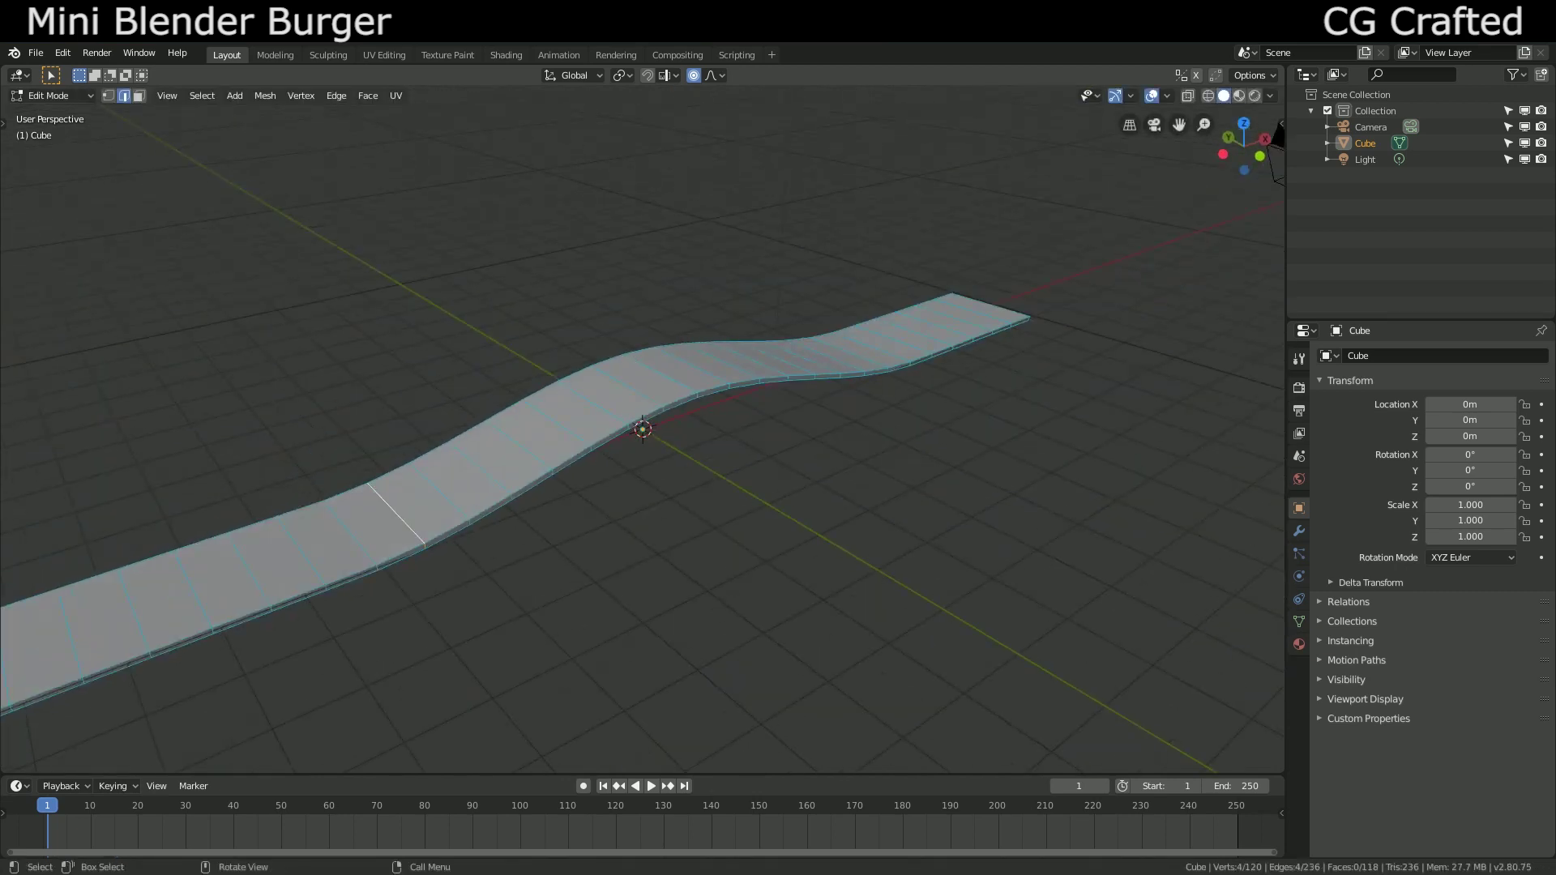
pyautogui.press('g')
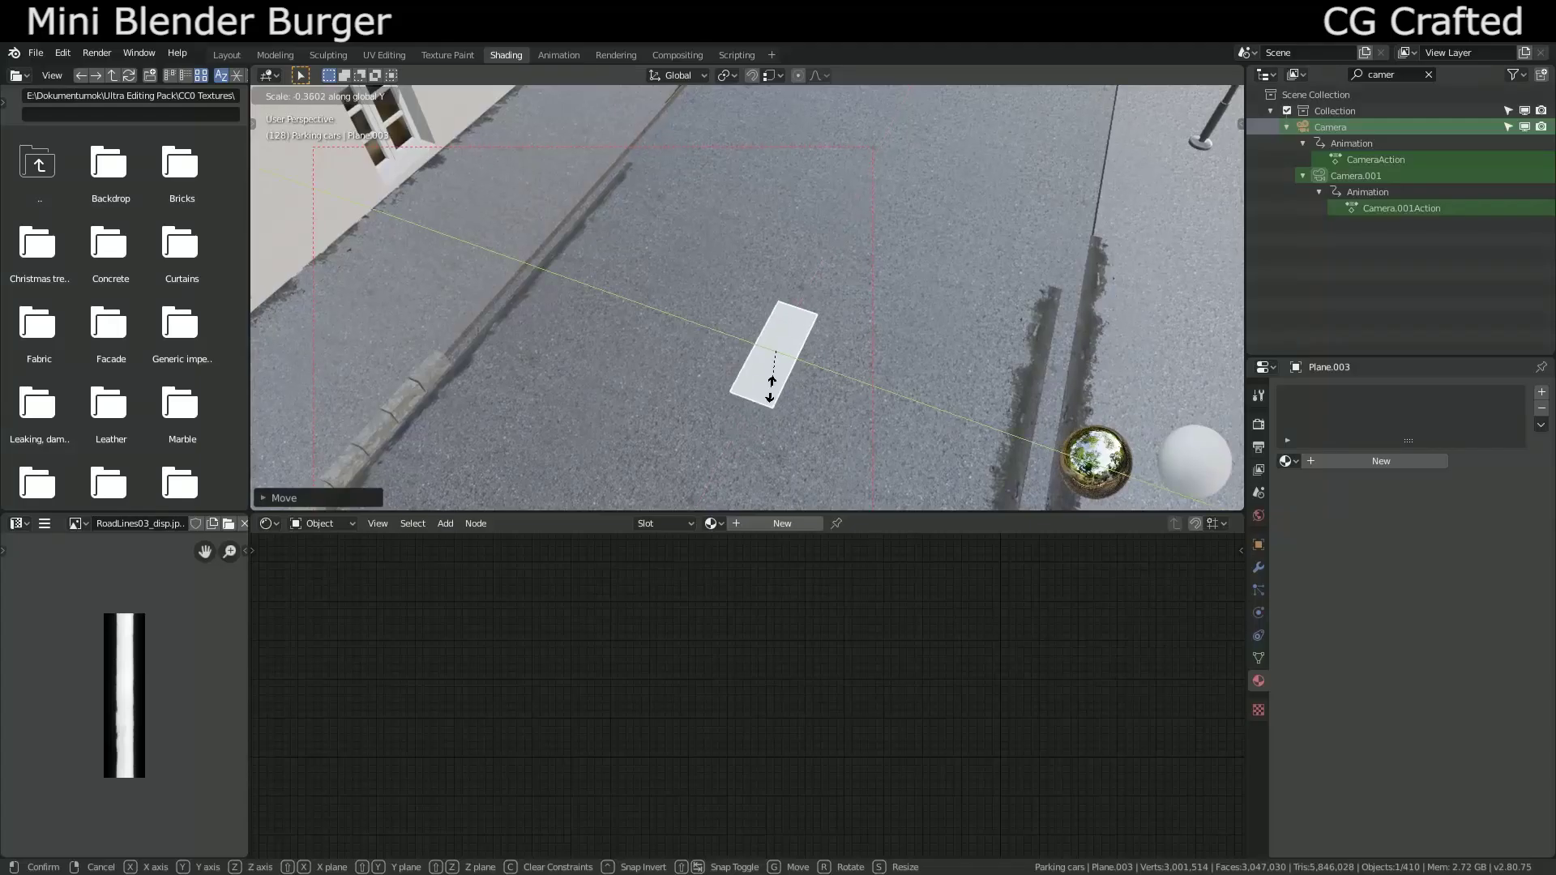
# - Apply the scale of the narrow road-line plane and give it a new material
pyautogui.hotkey('ctrl', 'a')
pyautogui.click(551, 331)
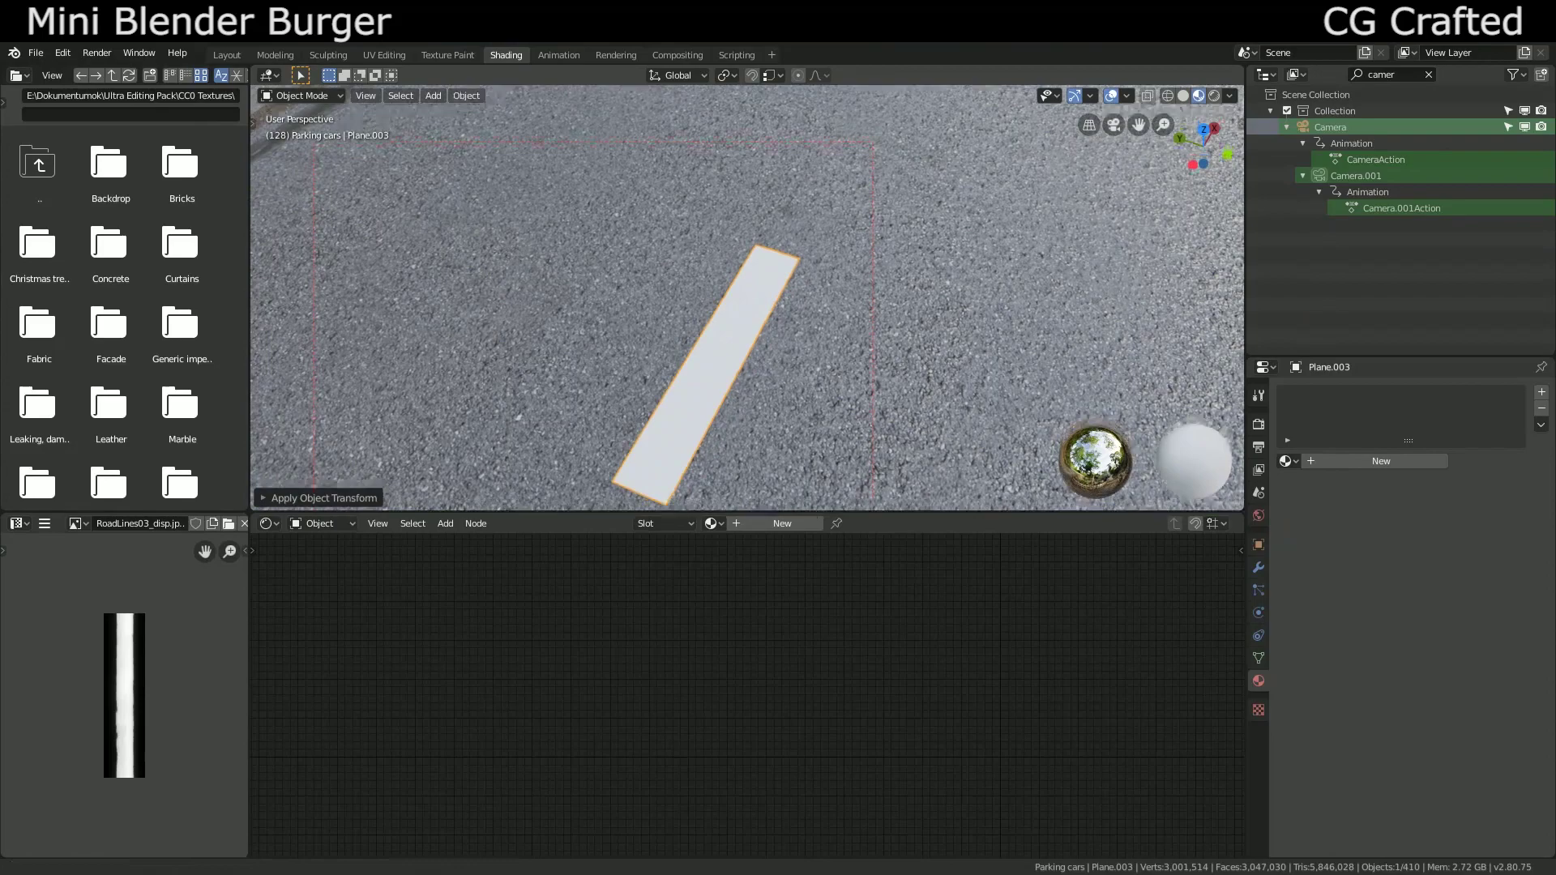
pyautogui.keyDown('shift'); pyautogui.moveTo(729, 364); pyautogui.dragTo(738, 308, button='middle'); pyautogui.keyUp('shift')
pyautogui.click(782, 523)
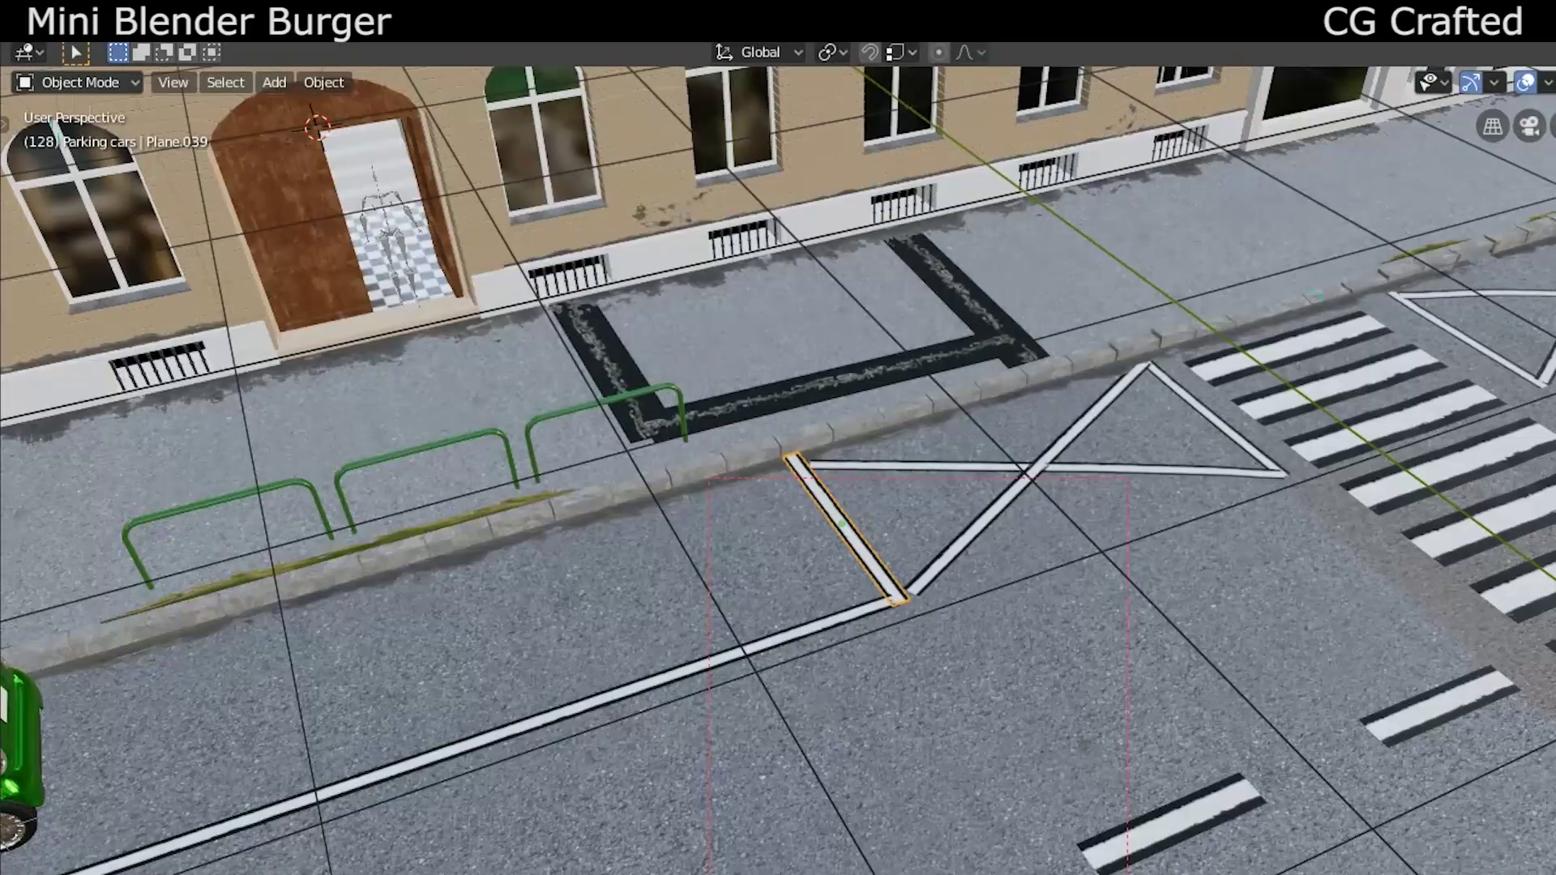
# - Search the add-ons in the preferences for "node" and expand the Node Wrangler entry
pyautogui.click(62, 52)
pyautogui.click(139, 337)
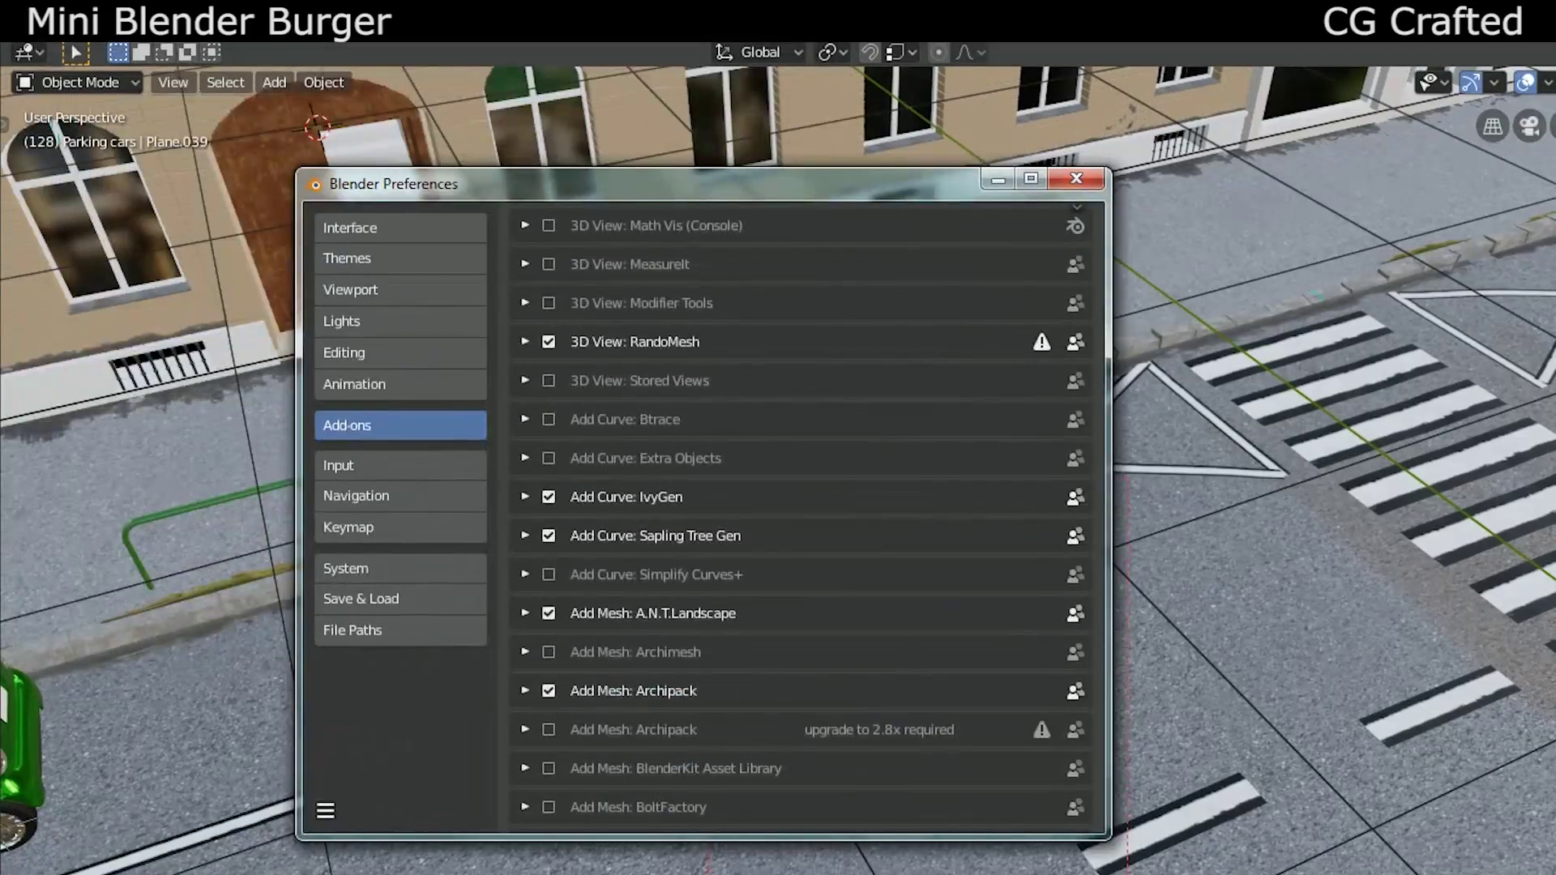
pyautogui.scroll(6, 802, 518)
pyautogui.click(948, 254)
pyautogui.write('node')
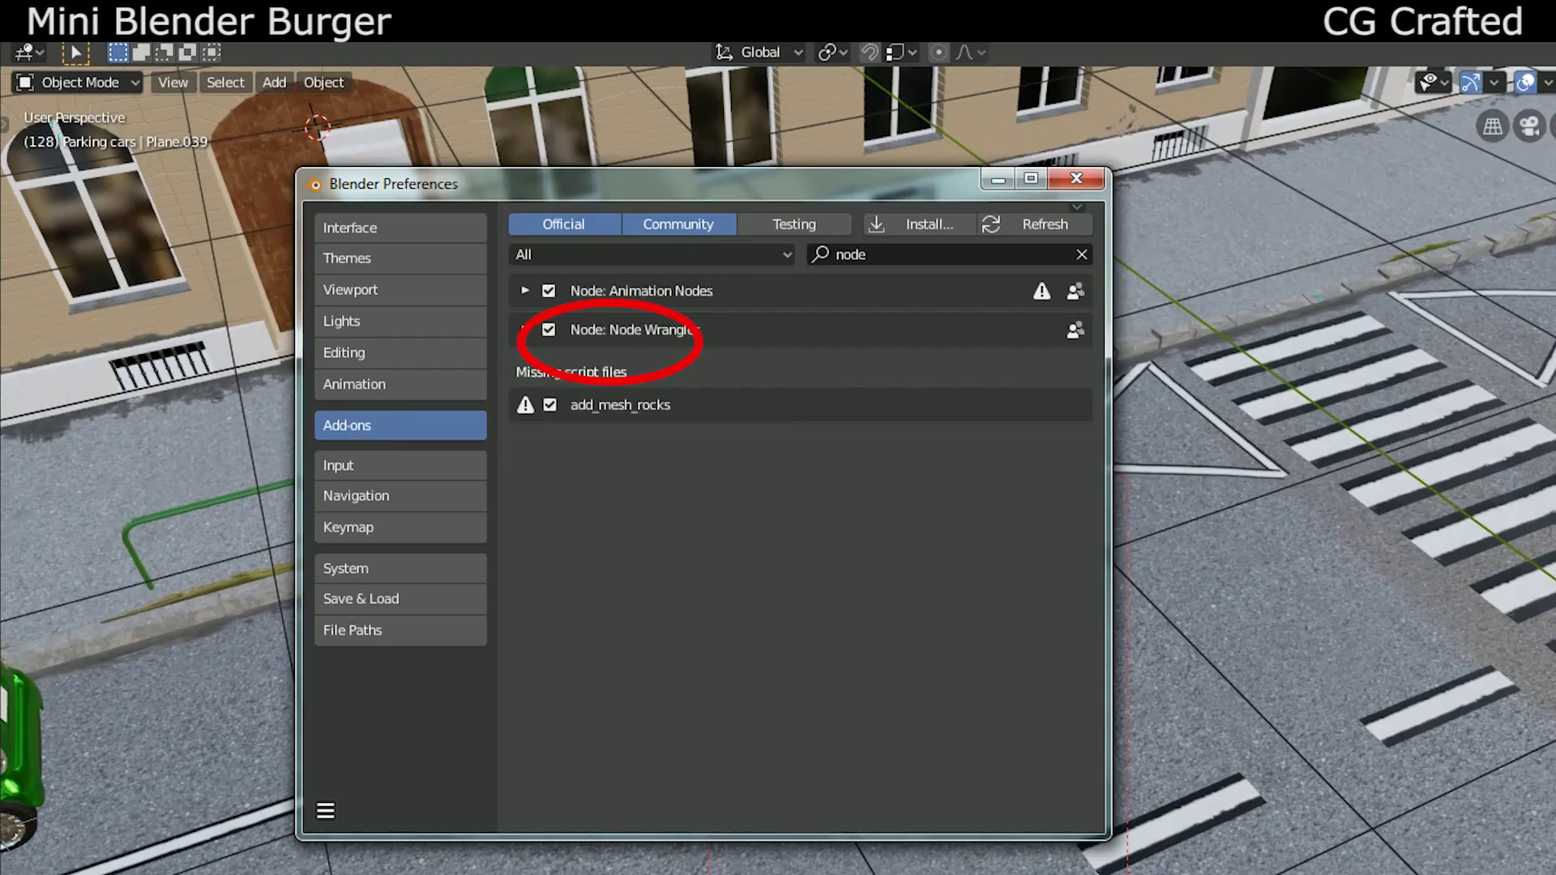
pyautogui.click(525, 329)
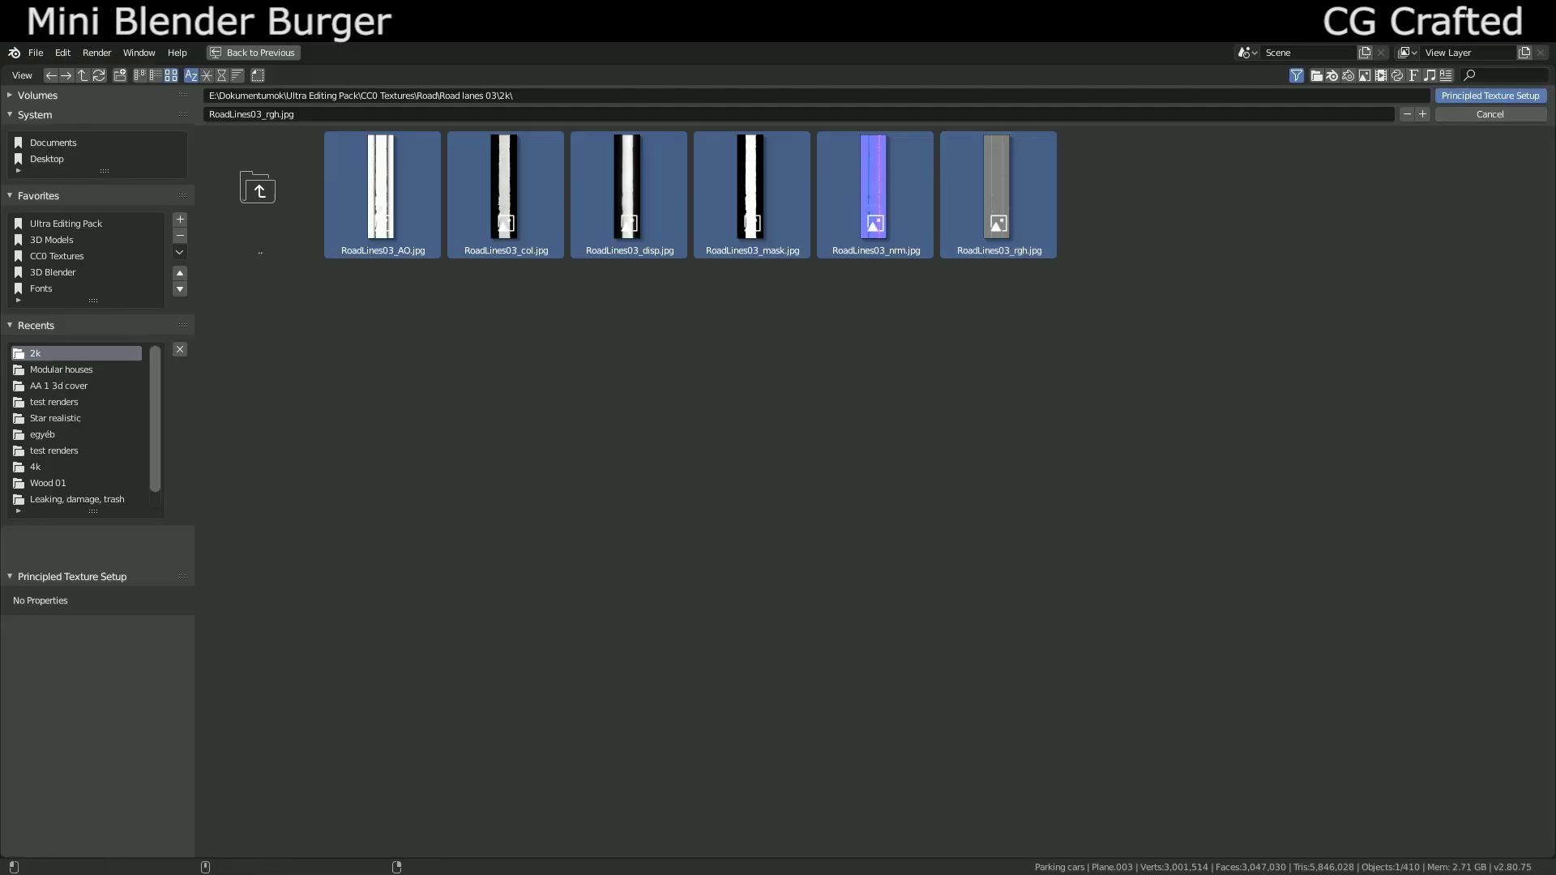
# - Load all six RoadLines03 maps with Principled Texture Setup and turn off the line object's shadow ray visibility
pyautogui.press('Return')
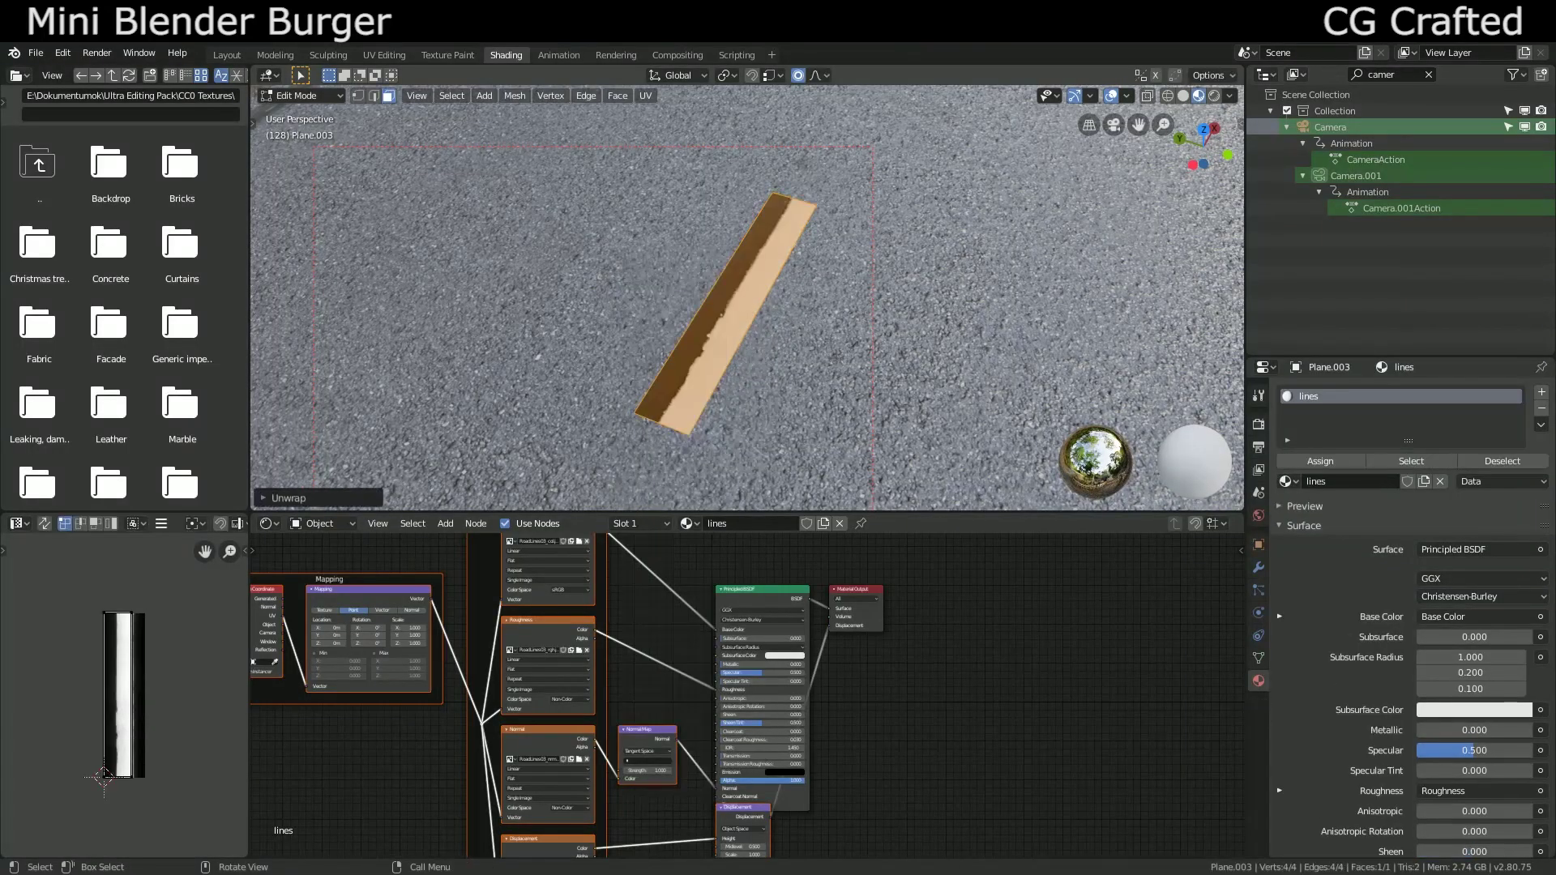
pyautogui.hotkey('shift', '`')
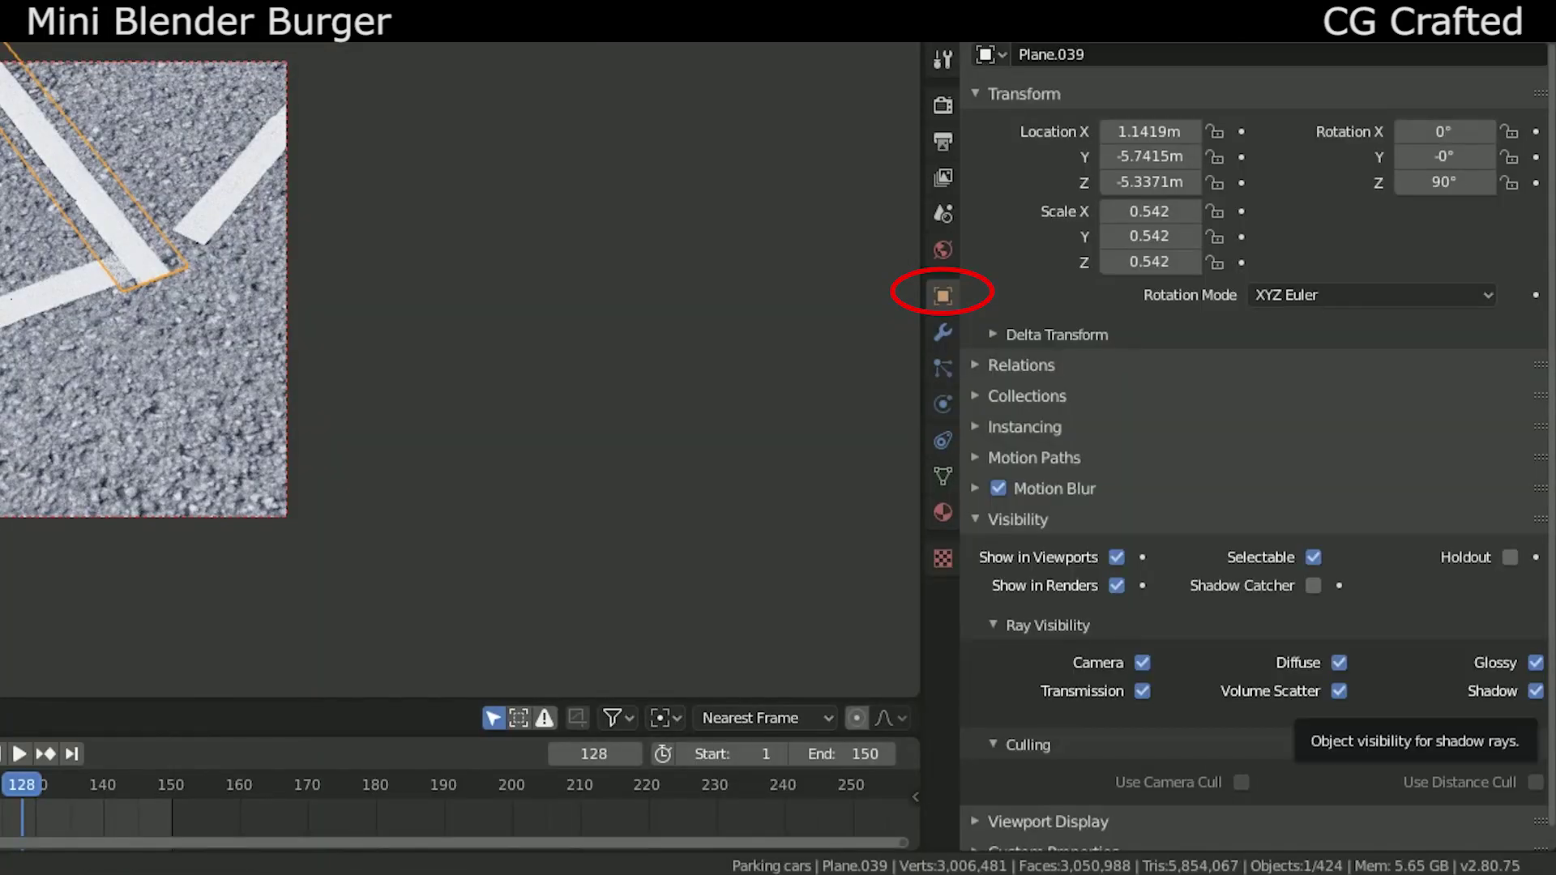
pyautogui.click(1535, 690)
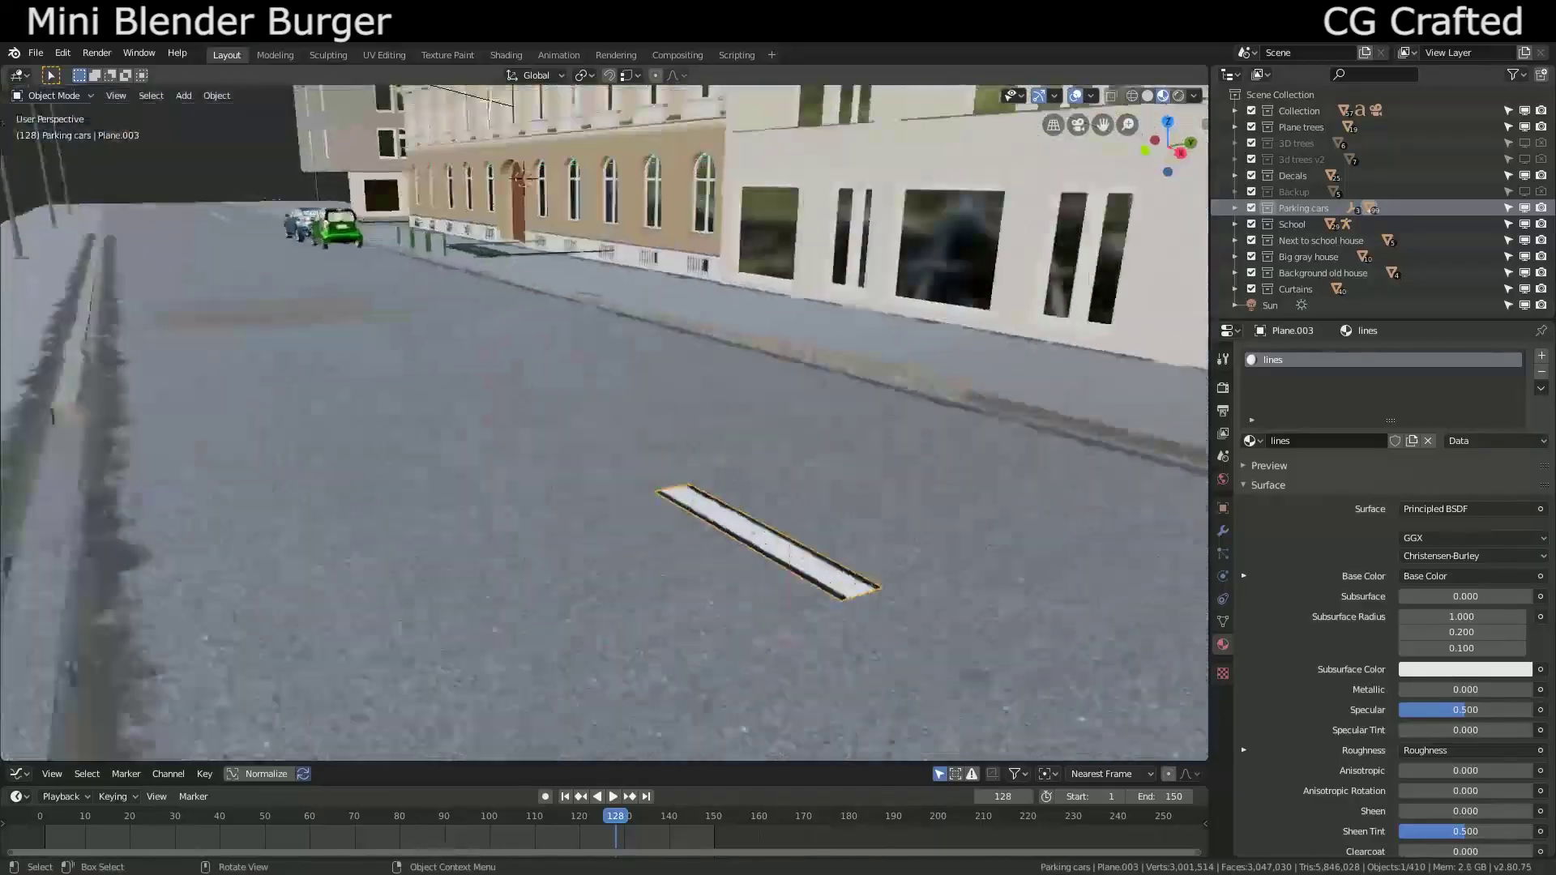
# - Rotate the road line along the street and give it a Shrinkwrap modifier targeting the road, in Target Normal Project mode with 0.026 m offset
pyautogui.press('r')
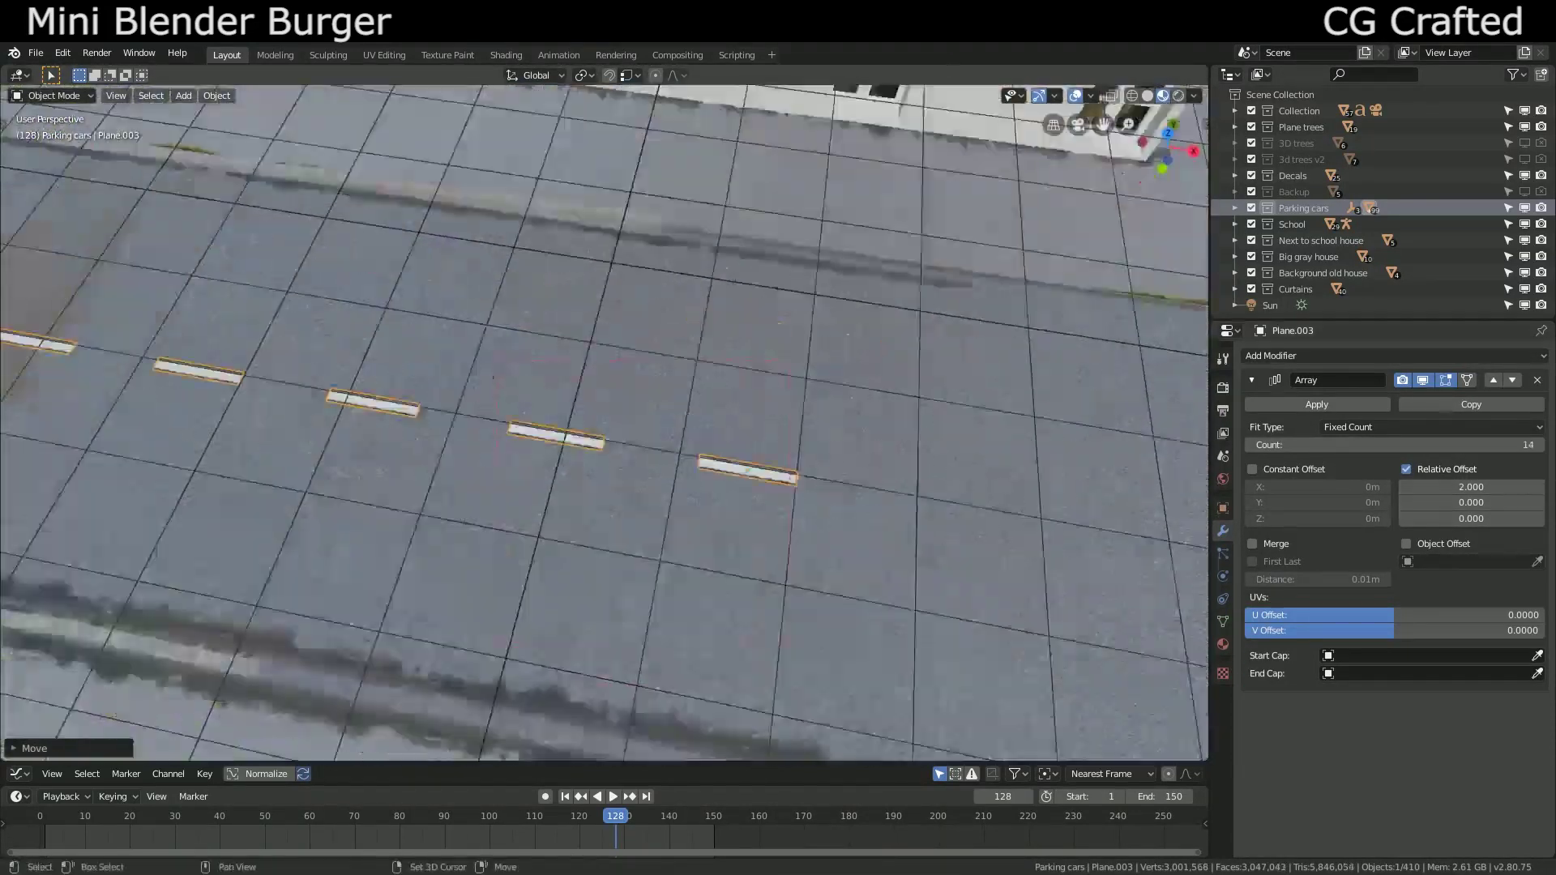
pyautogui.click(1394, 355)
pyautogui.click(1347, 544)
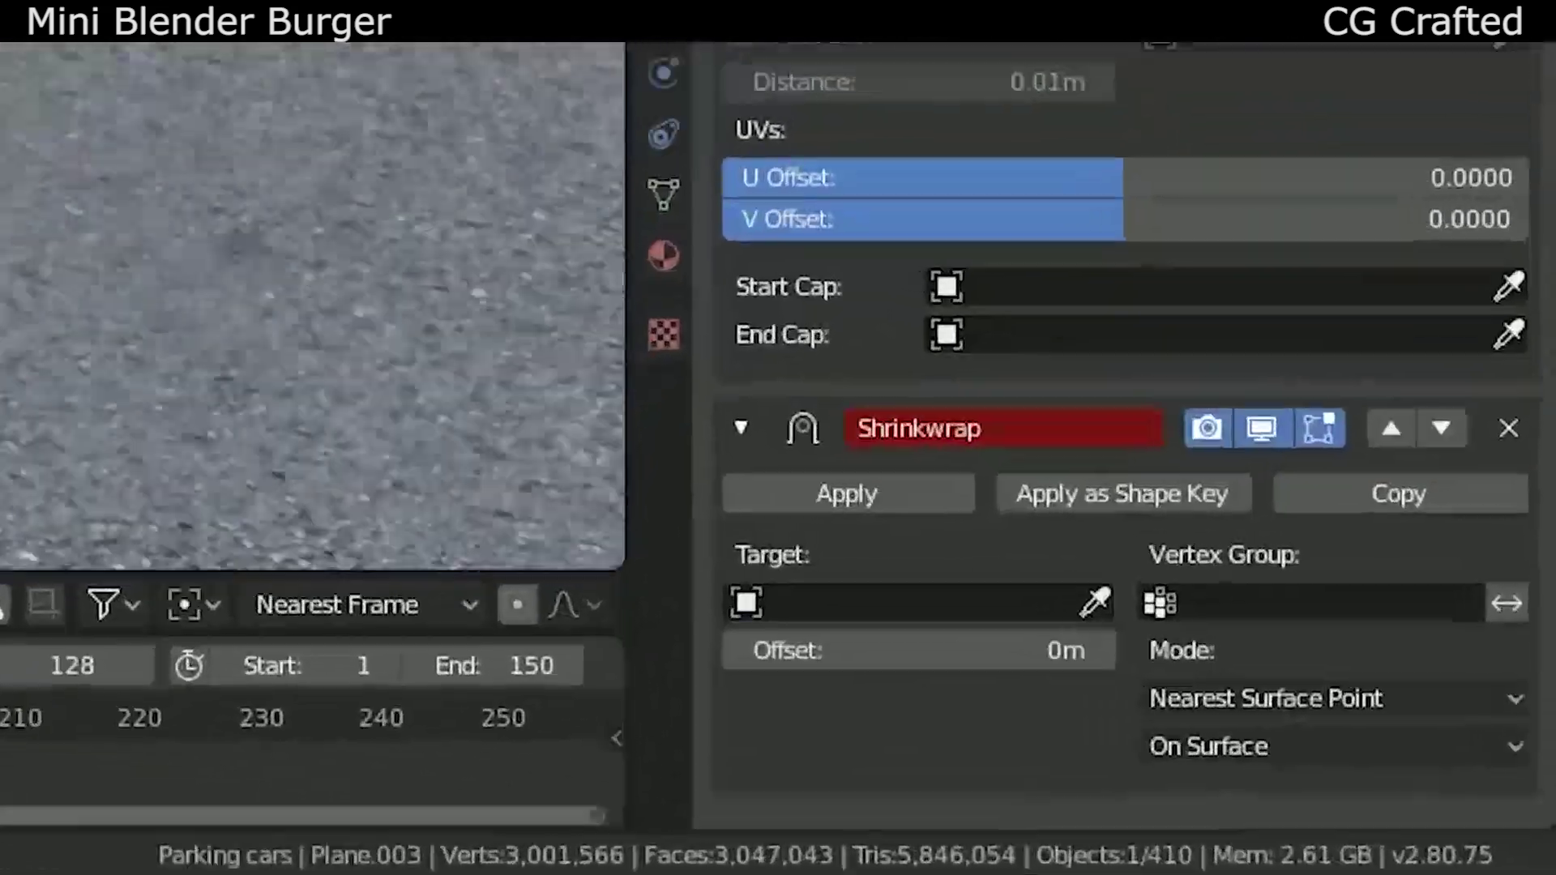
pyautogui.click(1471, 809)
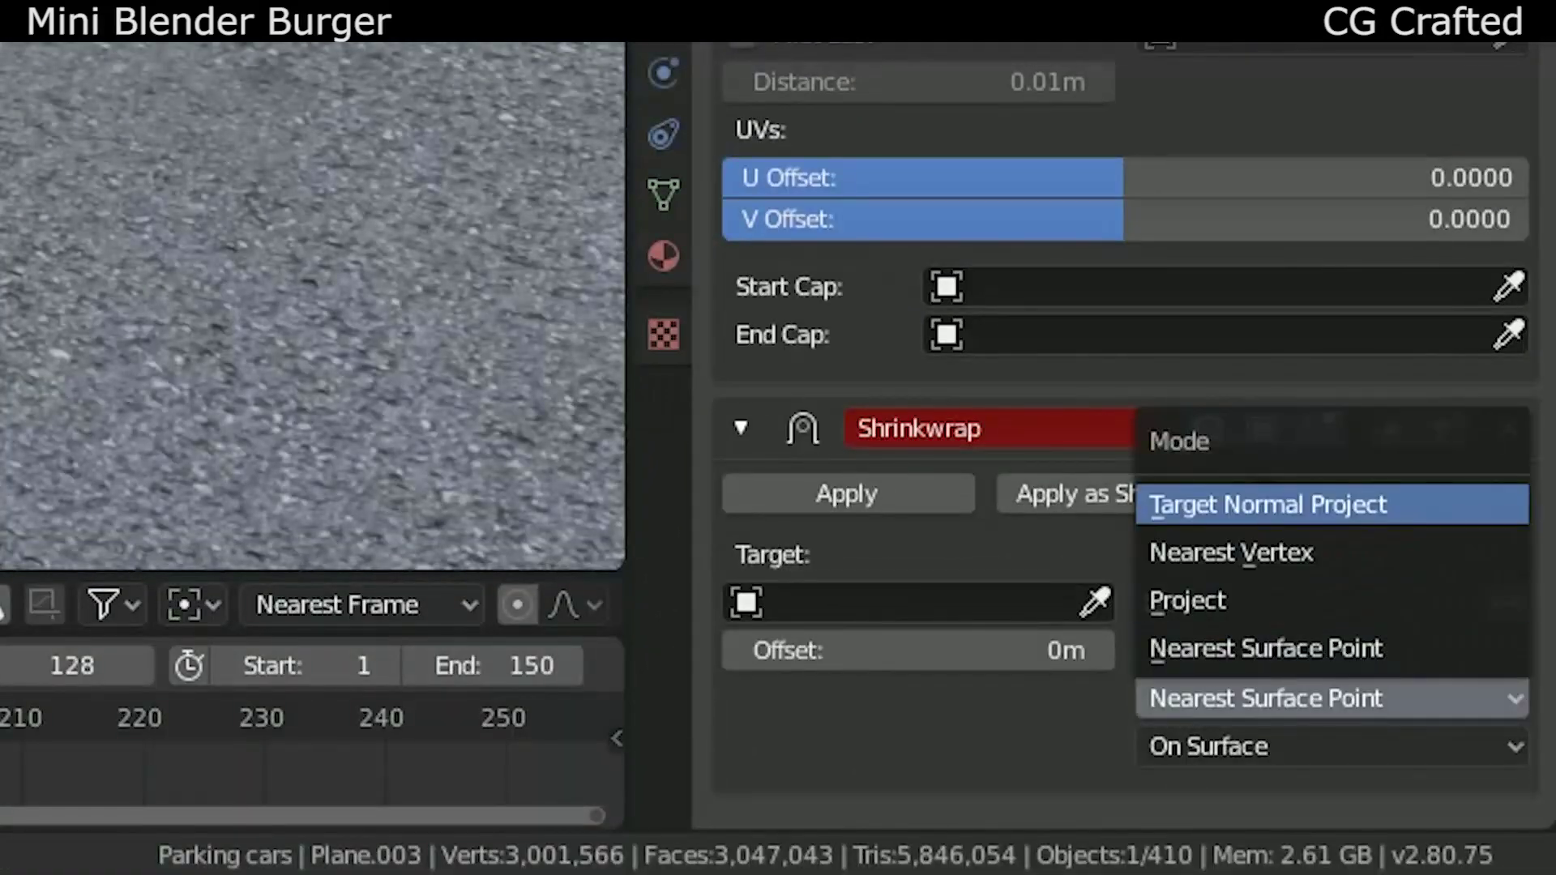
pyautogui.click(1268, 504)
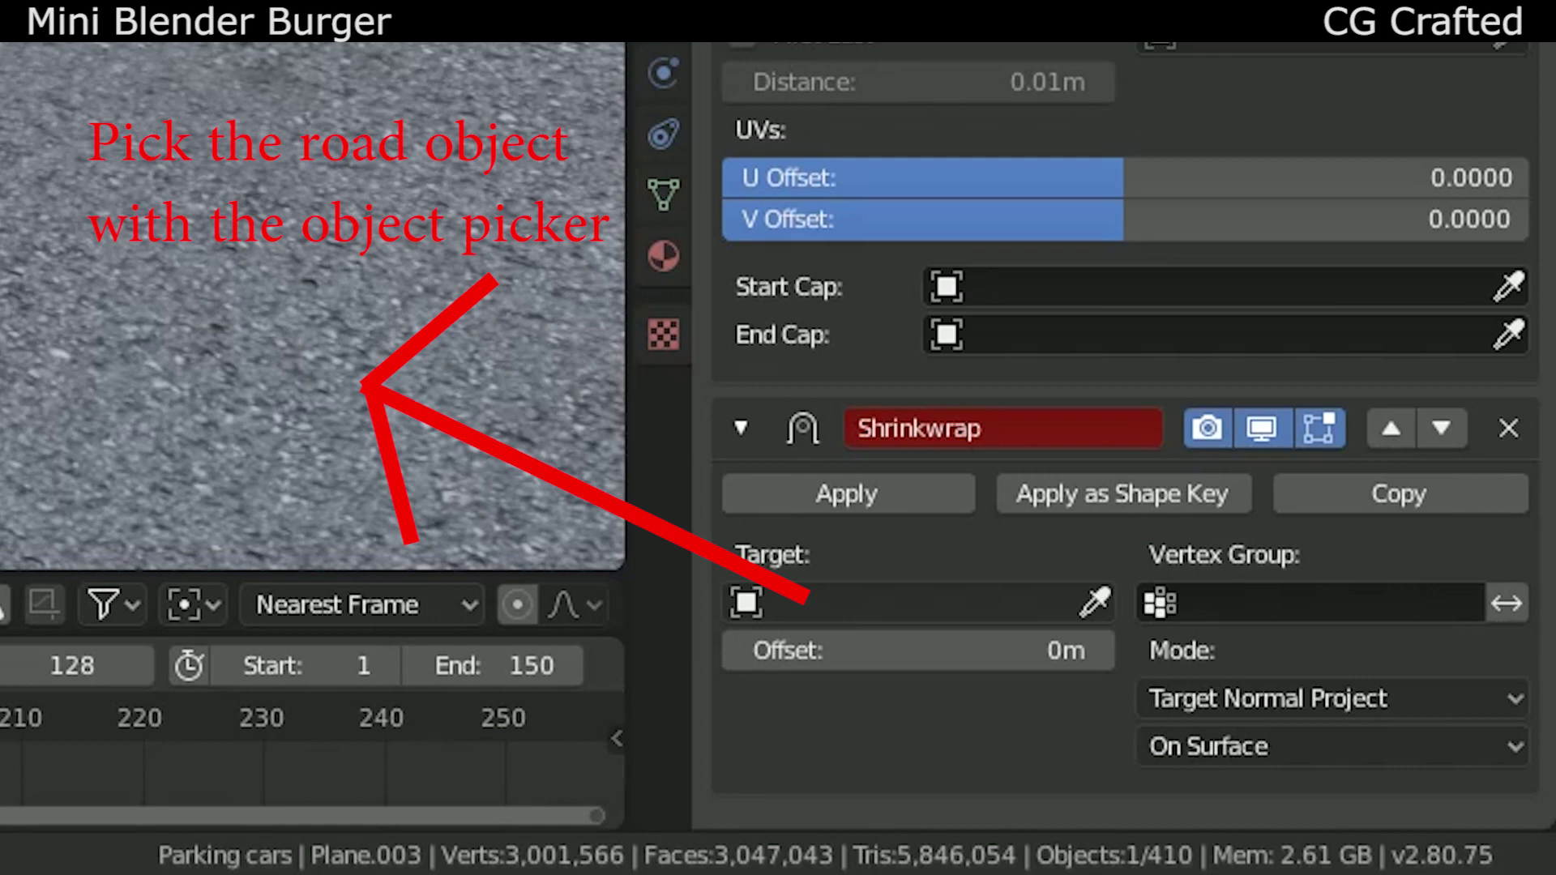
pyautogui.moveTo(918, 649); pyautogui.dragTo(948, 650)
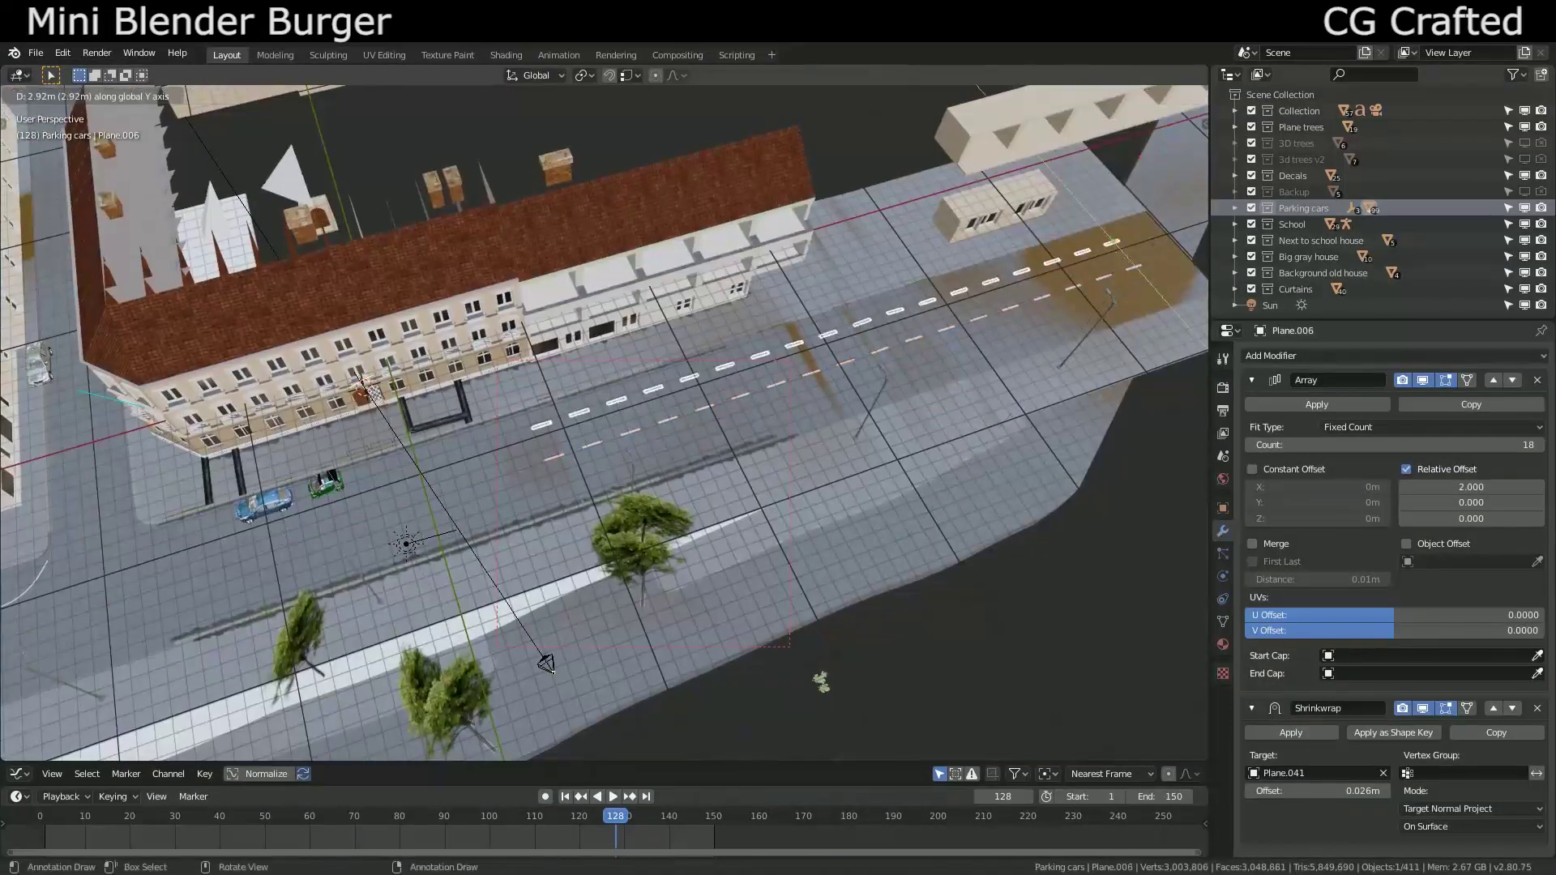
# - Duplicate the dashed line about 2.9 m along Y and make it a solid line, scaled along Y, with array X offset 1.000 and count 30
pyautogui.hotkey('shift', 'd')
pyautogui.press('Return')
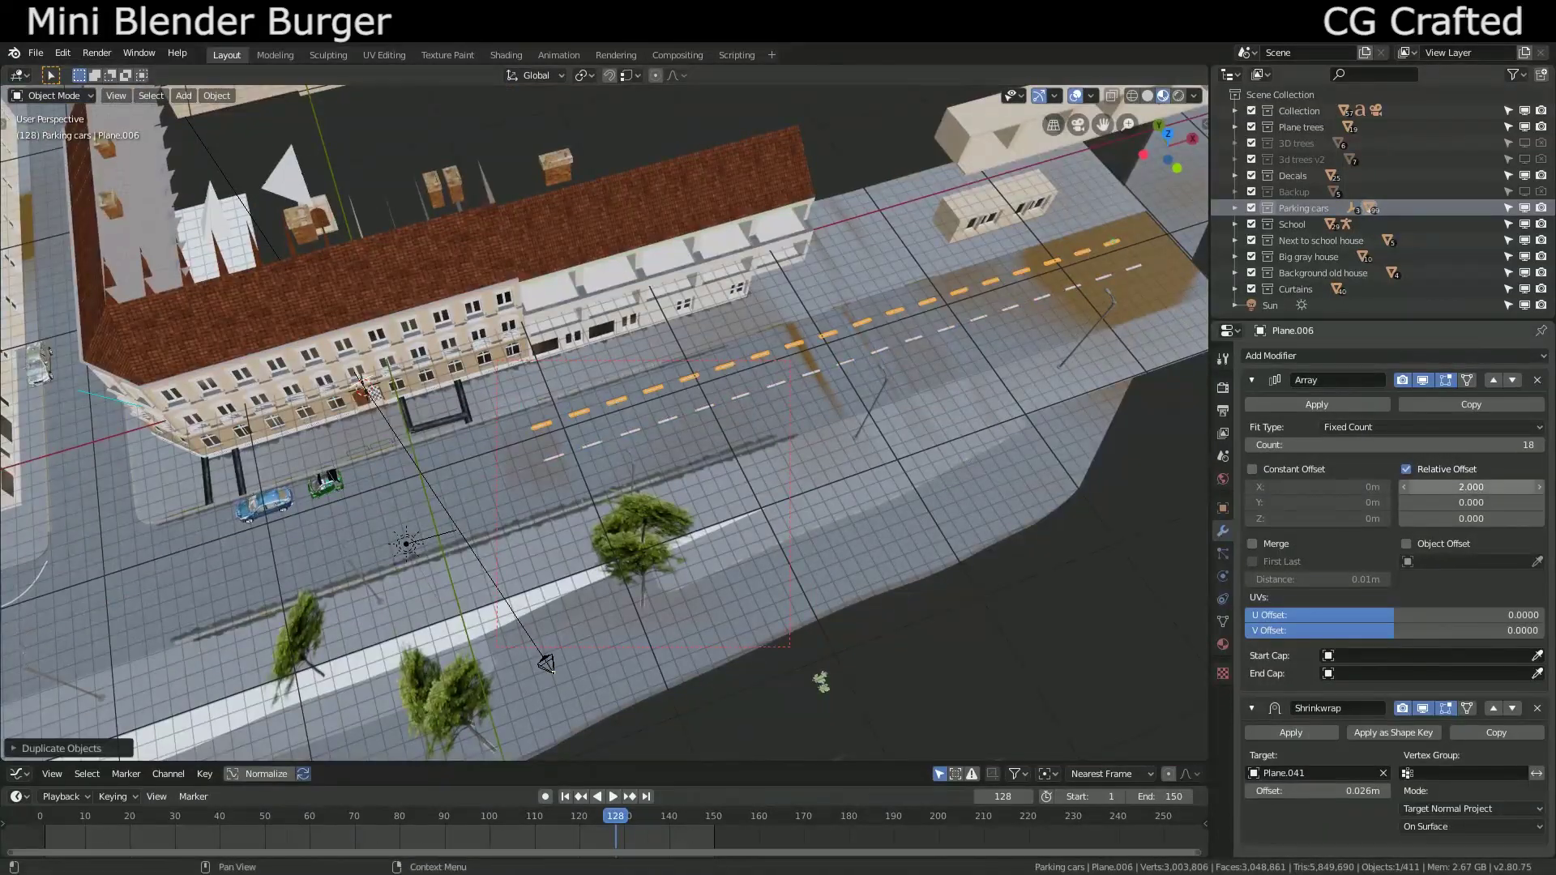
pyautogui.press('s')
pyautogui.press('y')
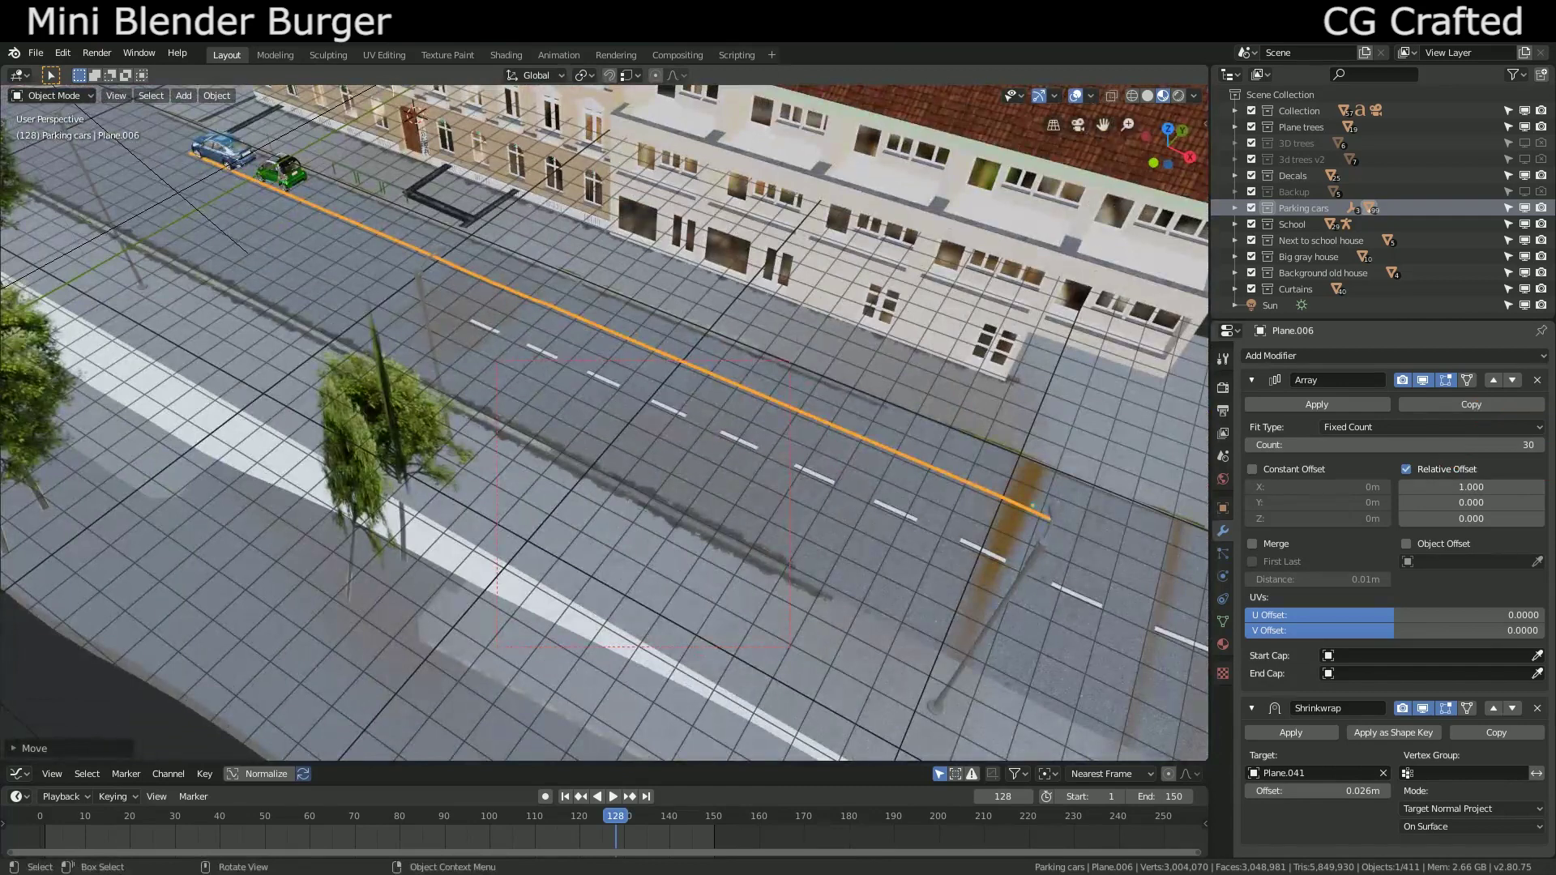
# - Duplicate the dashed centre line and set the copy's relative array offset to X 0 and Y 0.8 for crosswalk stripes
pyautogui.hotkey('shift', 'd')
pyautogui.press('y')
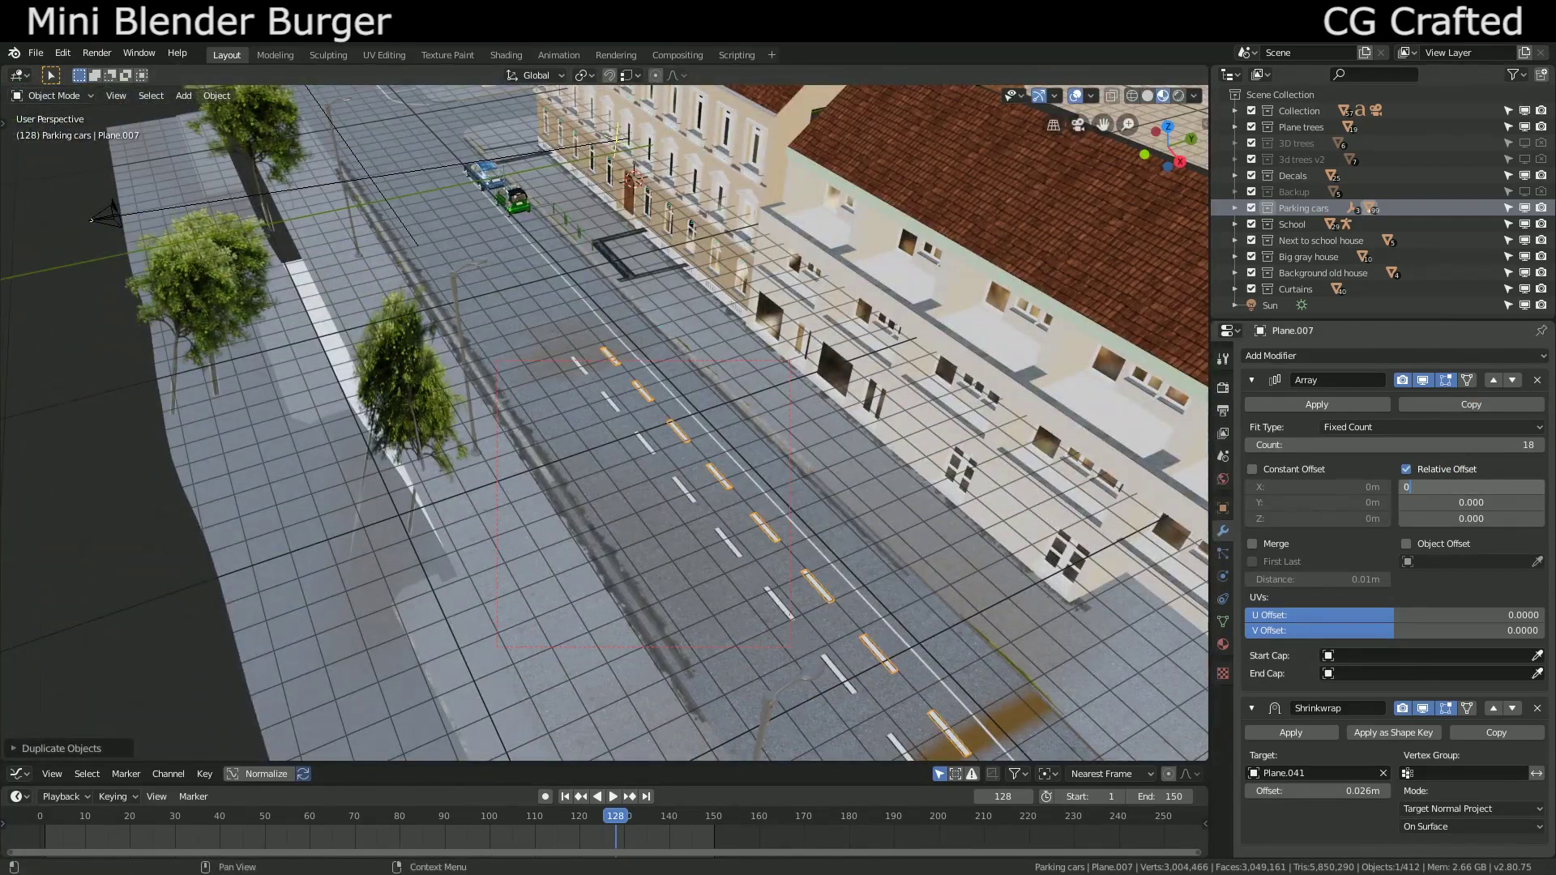
pyautogui.press('Return')
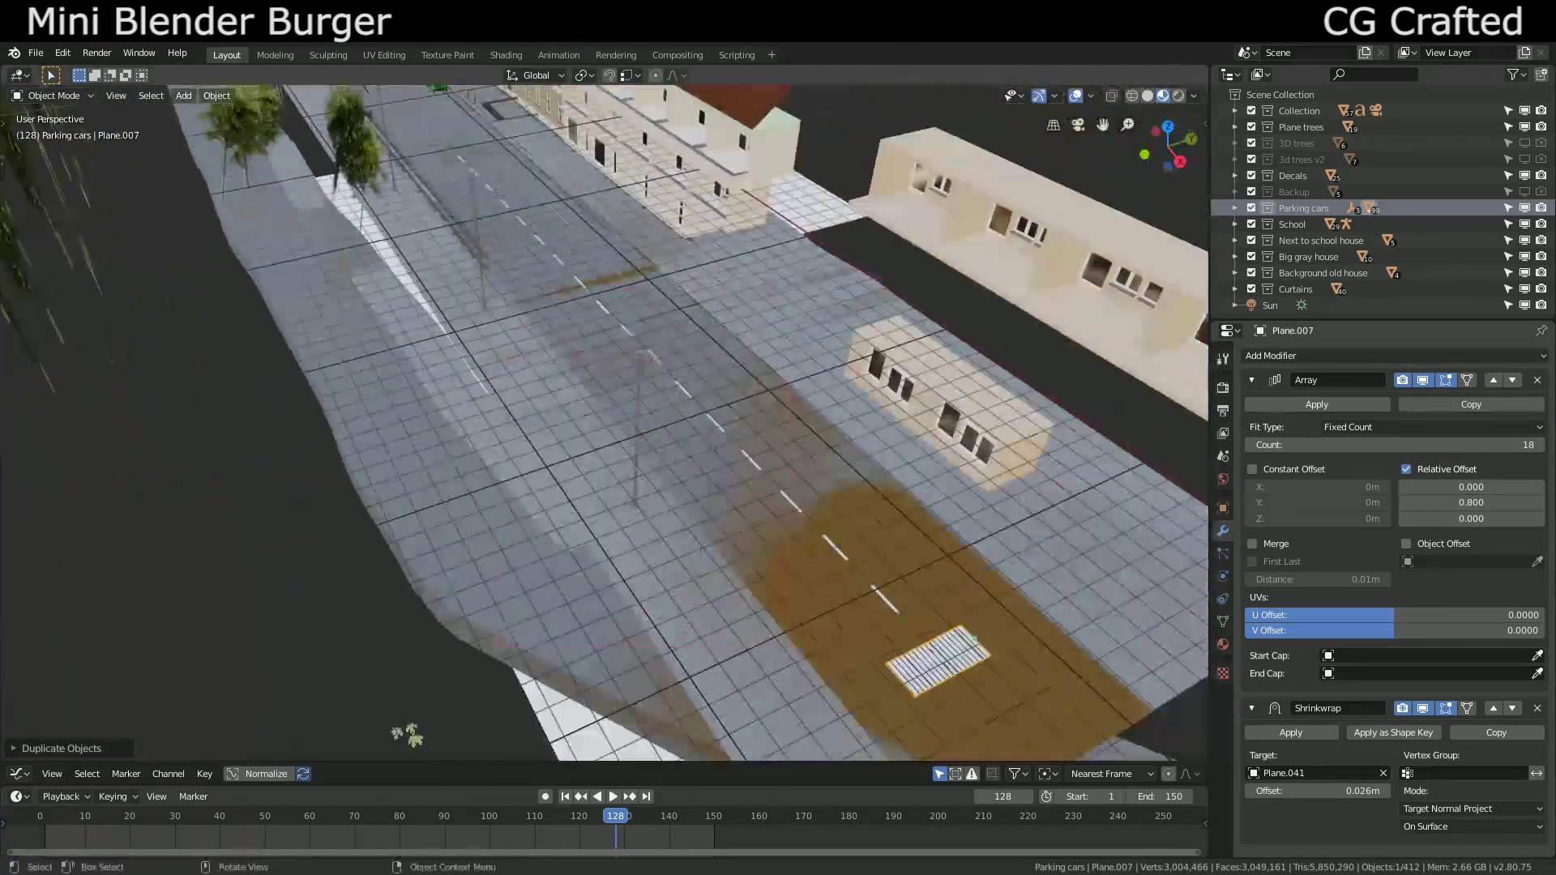
# - Move the crosswalk stripes about 11.5 m along the road in negative X
pyautogui.press('g')
pyautogui.press('x')
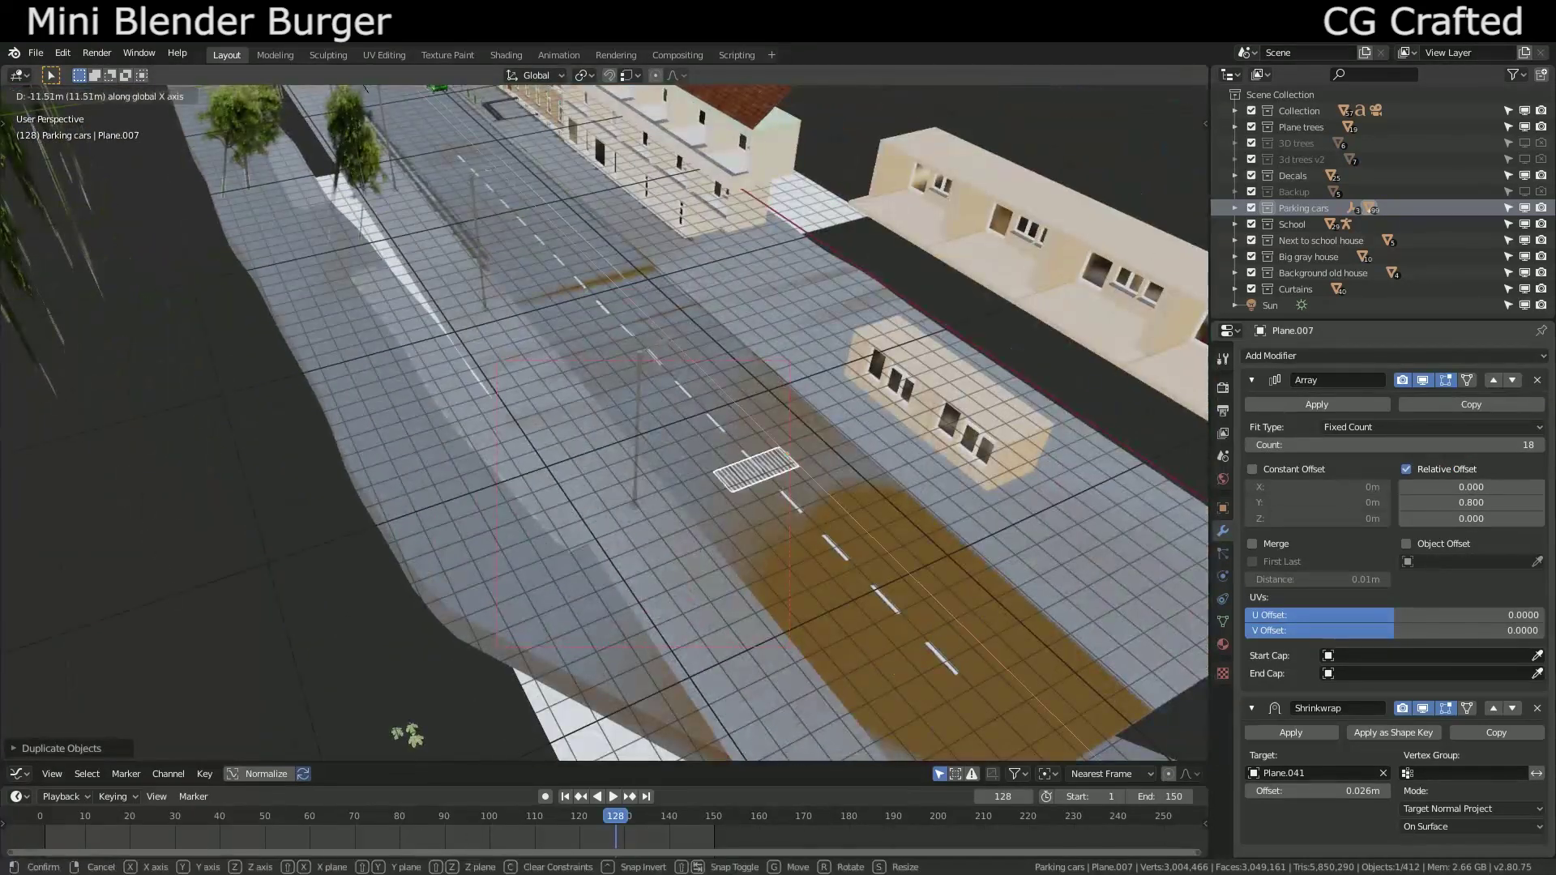
pyautogui.press('Return')
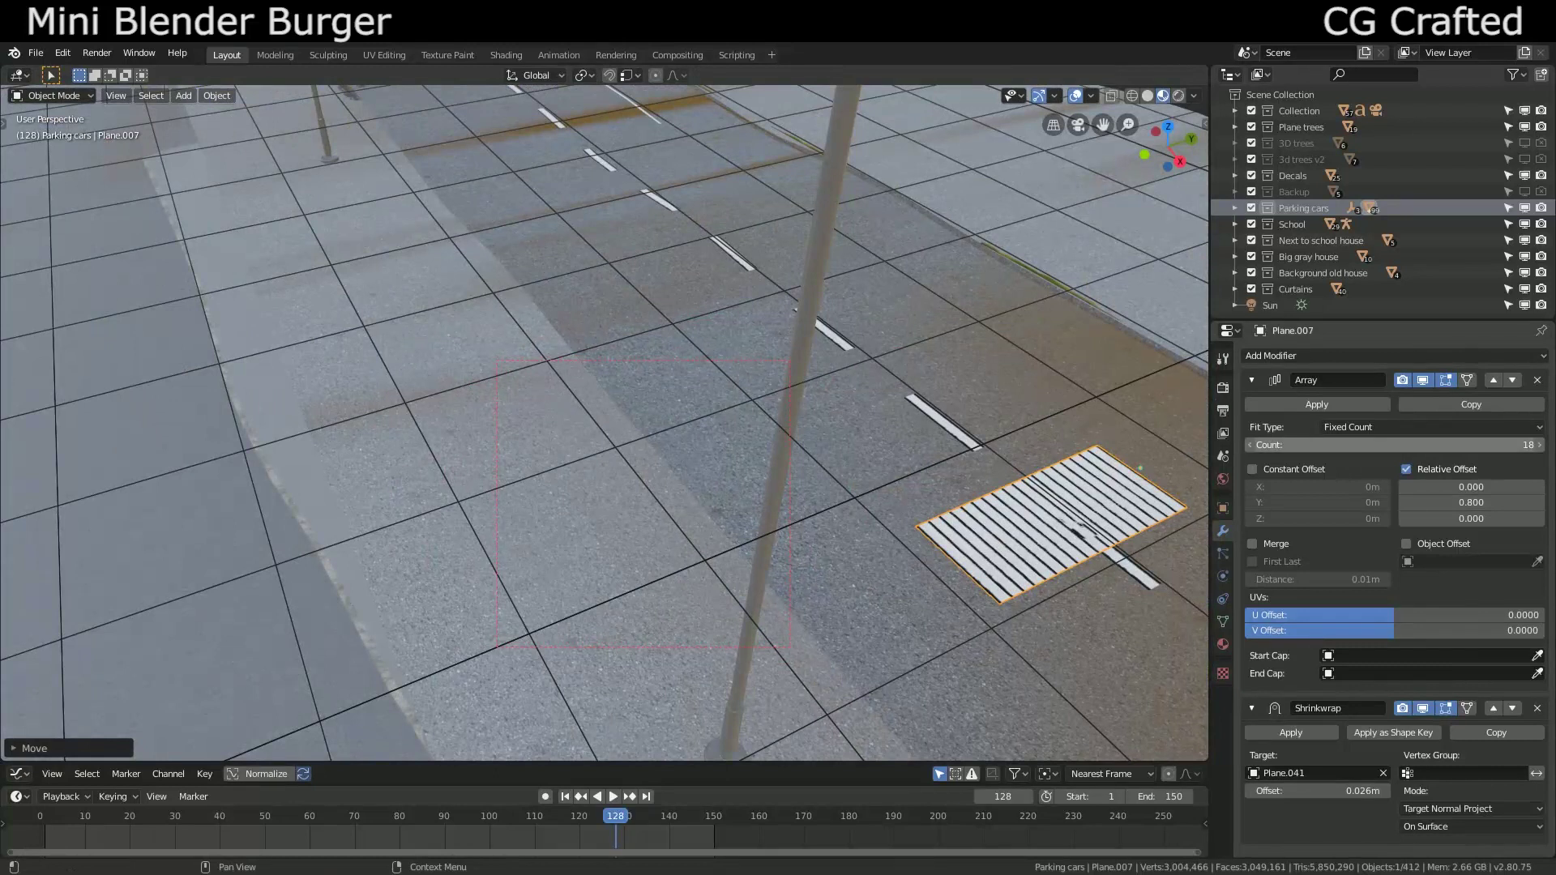
# - Set the crosswalk array to 9 stripes, scale them about 1.4 times along Y, and set the relative Y offset to 1.65
pyautogui.moveTo(1426, 445); pyautogui.dragTo(1369, 445)
pyautogui.moveTo(1471, 503); pyautogui.dragTo(1515, 502)
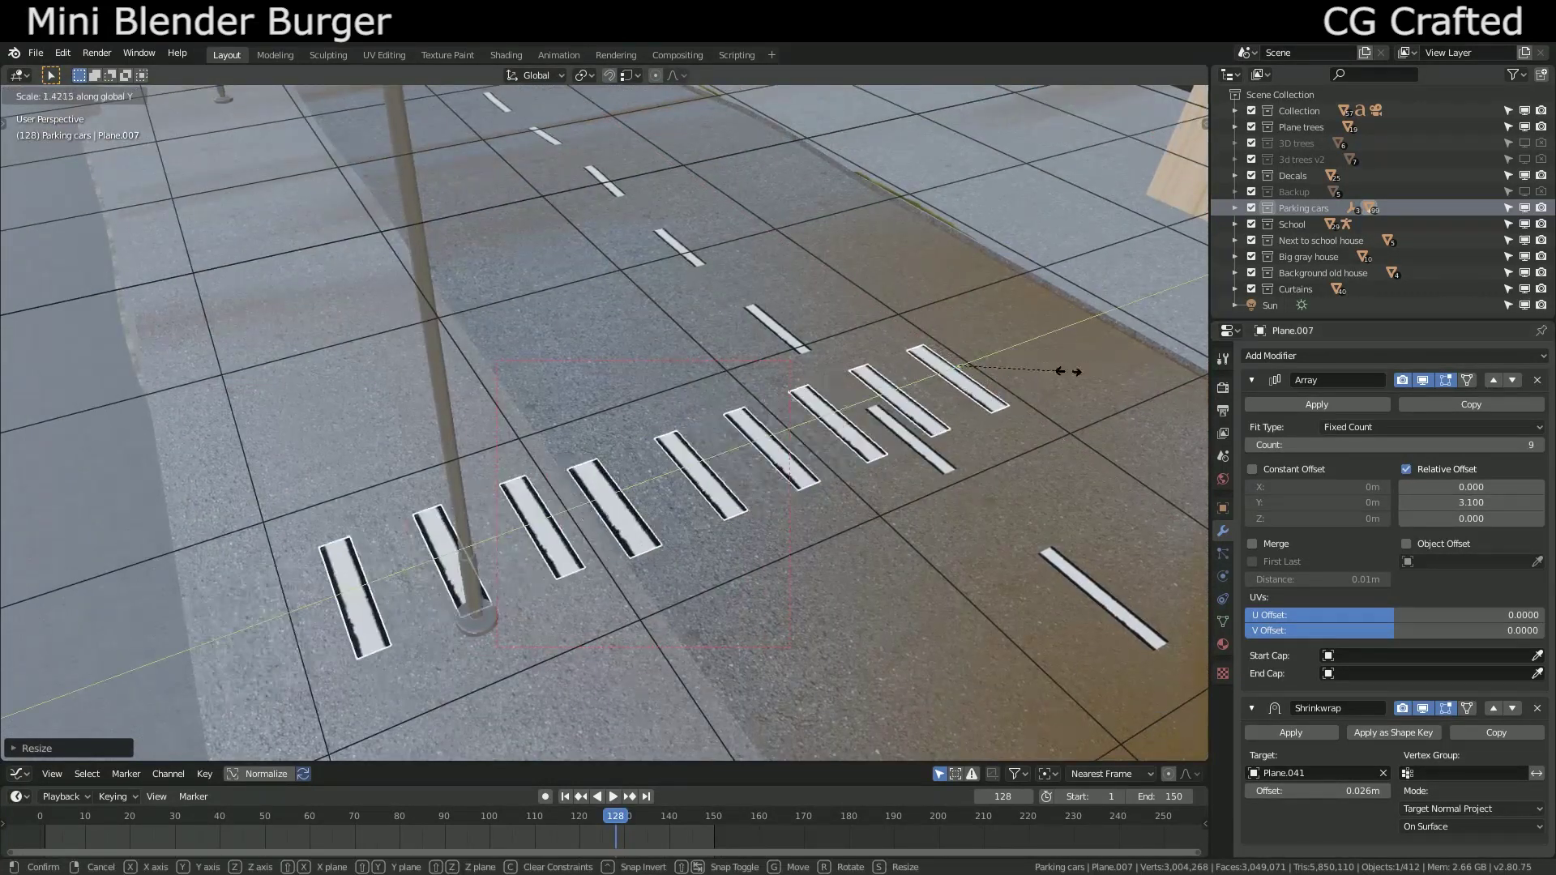
pyautogui.click(1068, 371)
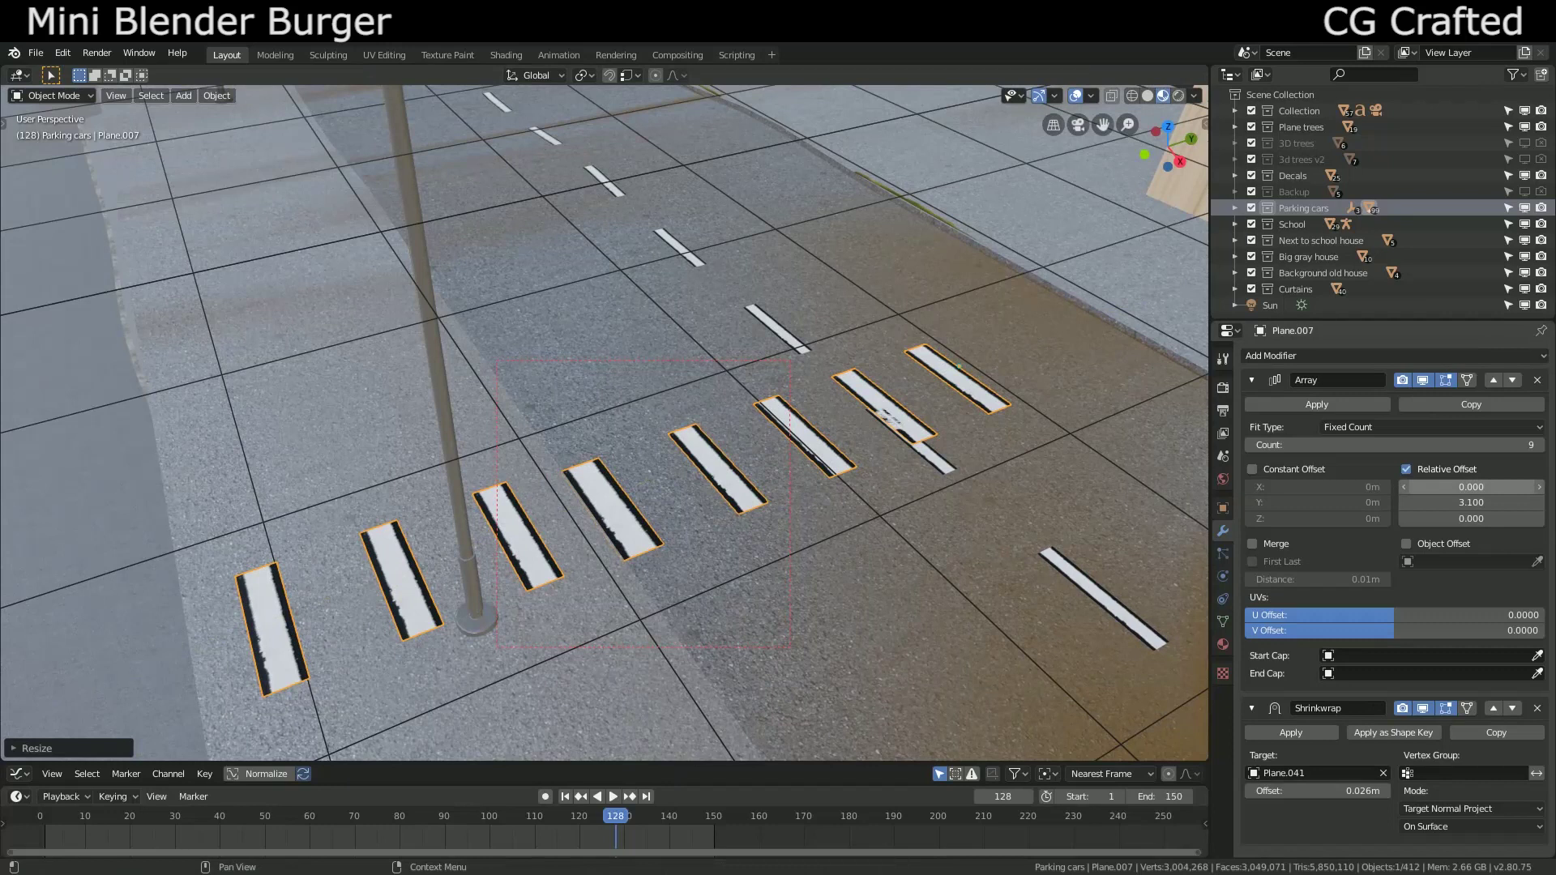
pyautogui.moveTo(1470, 503); pyautogui.dragTo(1426, 502)
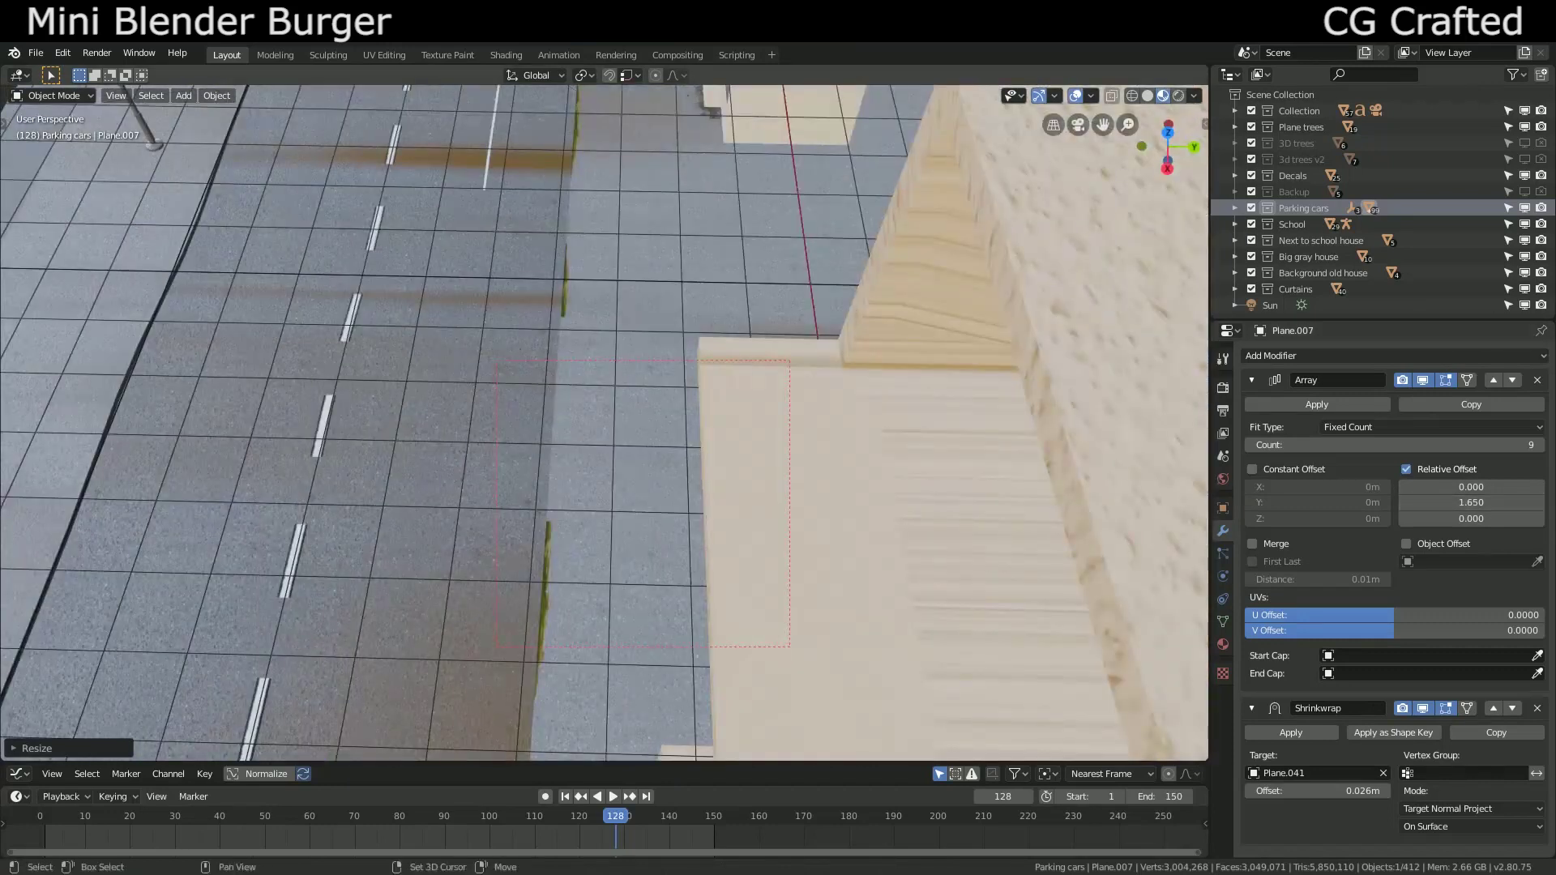
# - Shift the crosswalk about 1.1 m along Y and enlarge its stripes to span the width of the road
pyautogui.keyDown('shift'); pyautogui.moveTo(534, 438); pyautogui.dragTo(777, 470, button='middle'); pyautogui.keyUp('shift')
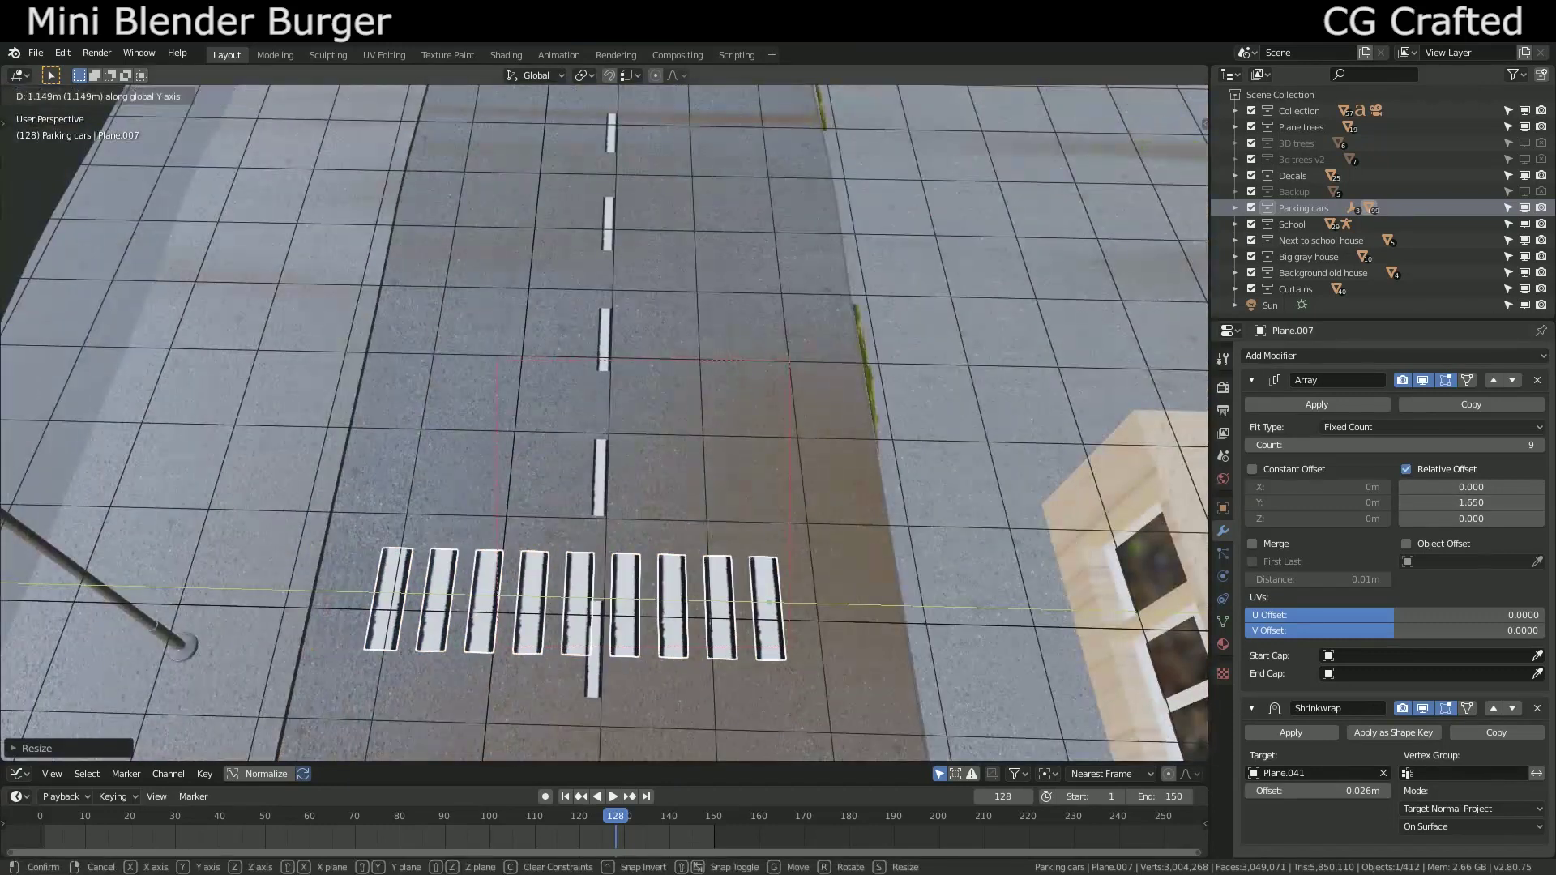
pyautogui.press('g')
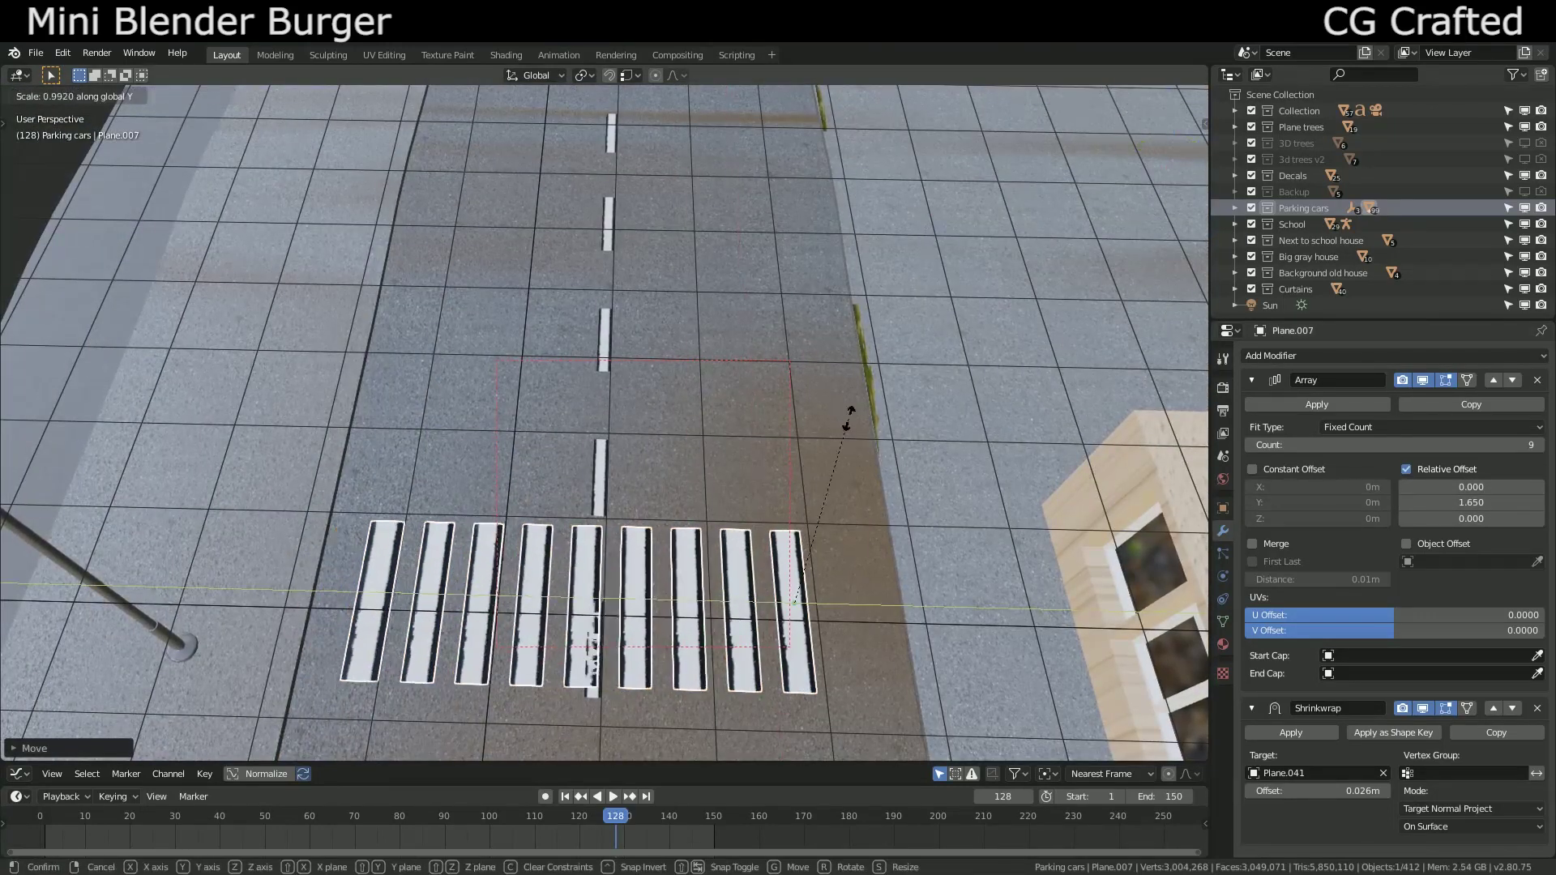
pyautogui.click(886, 410)
# - Move the dashed centre line along the road on the X axis, away from its position under the crosswalk
pyautogui.click(600, 478)
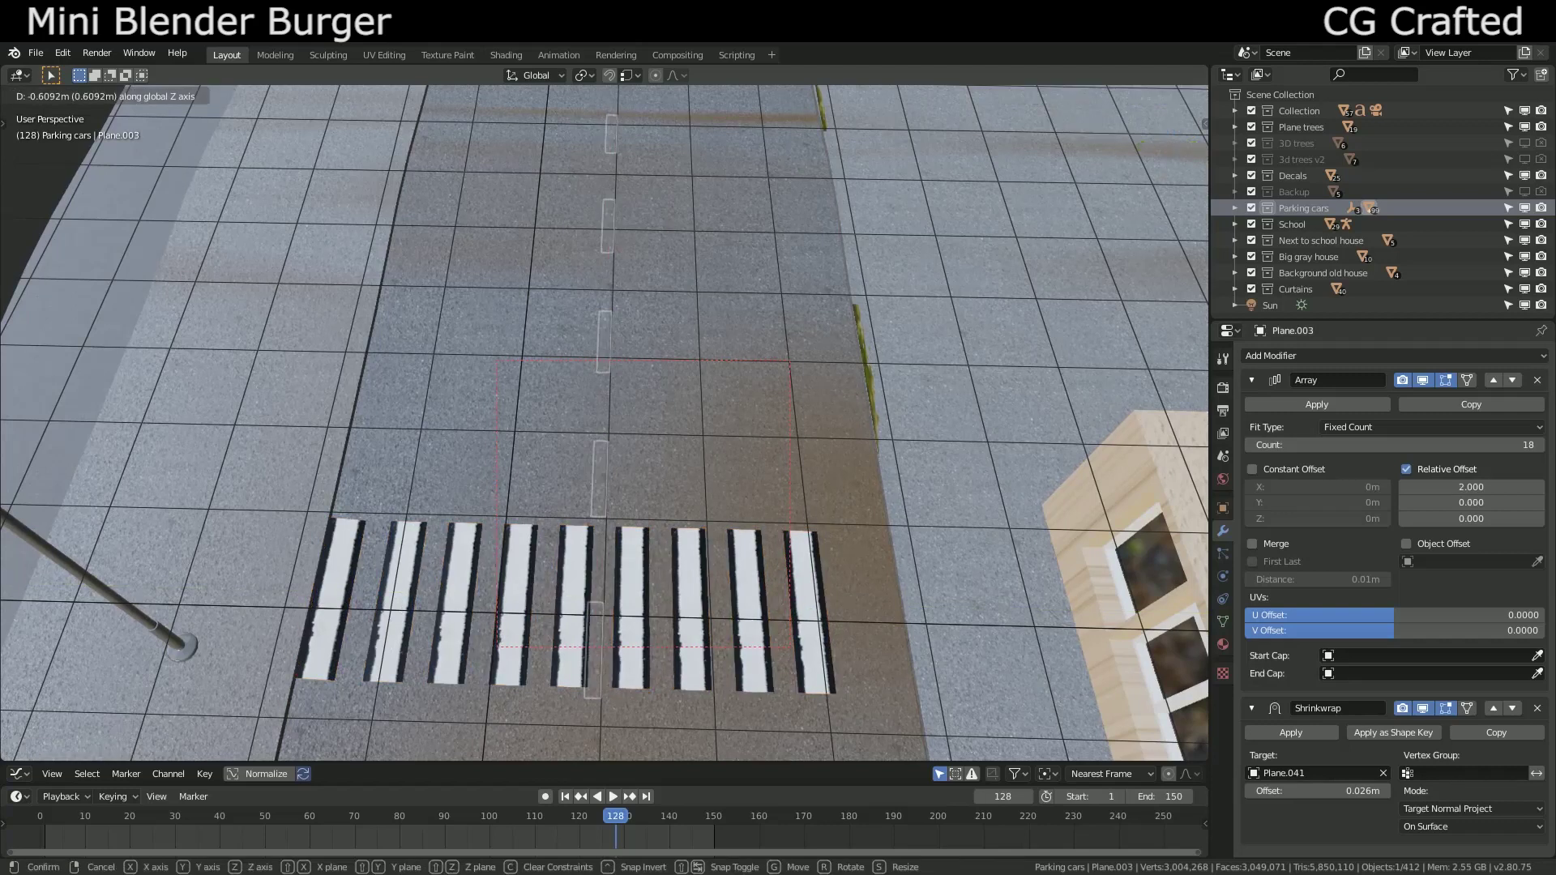
pyautogui.press('g')
pyautogui.press('x')
pyautogui.press('Return')
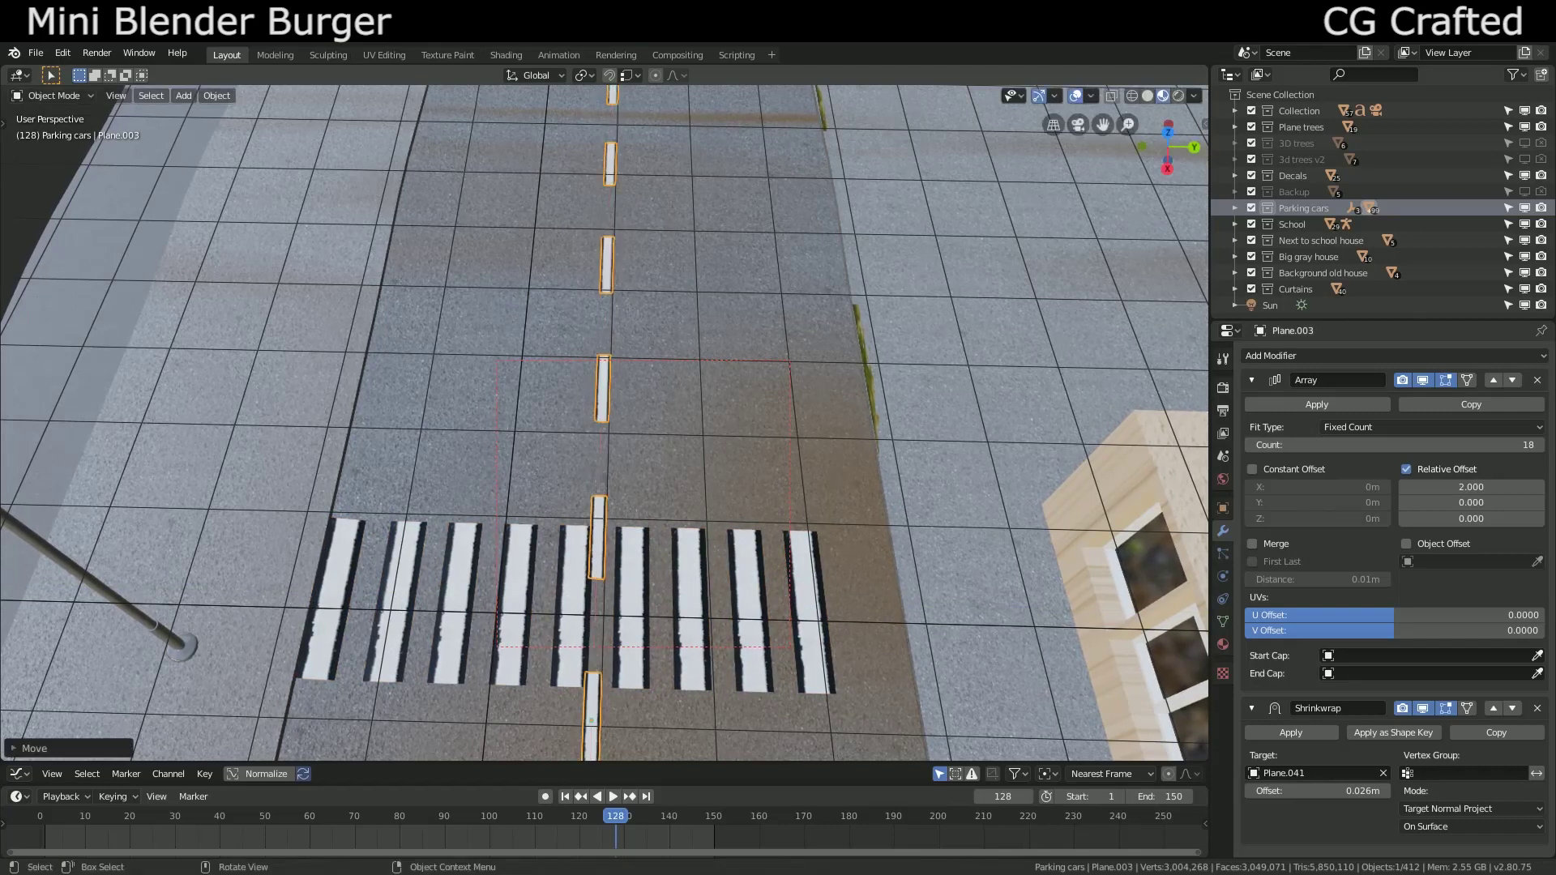
# - Duplicate the solid parking line at its crosswalk end, set the copy's array count to 1, and enter mesh editing on it
pyautogui.moveTo(603, 422)
pyautogui.mouseDown(button='middle')
pyautogui.moveTo(567, 340)
pyautogui.moveTo(616, 454)
pyautogui.moveTo(604, 422)
pyautogui.mouseUp(button='middle')
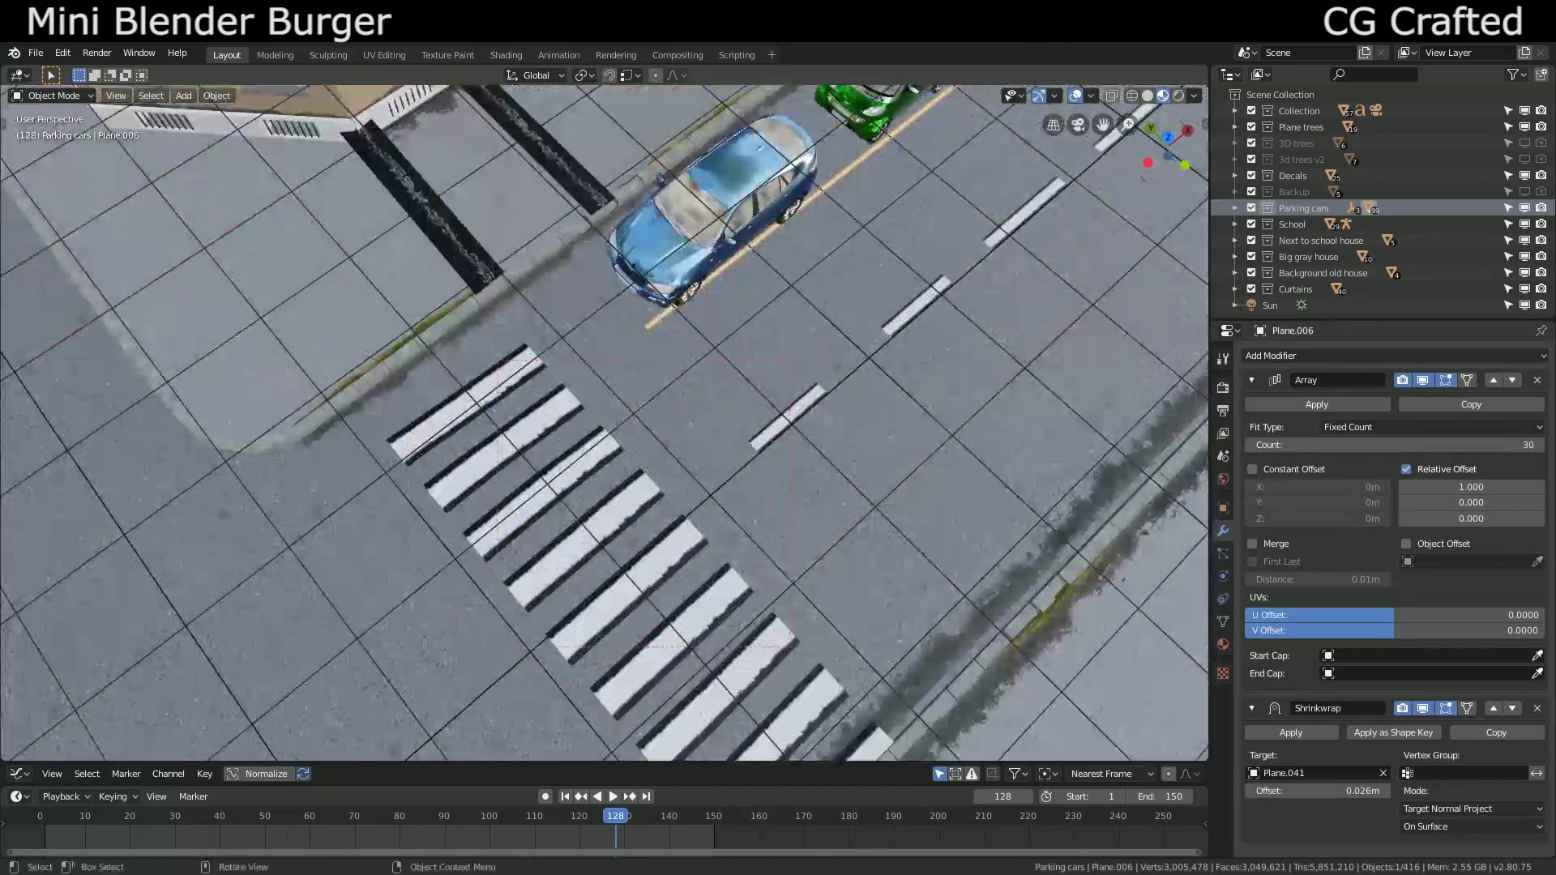
pyautogui.press('Return')
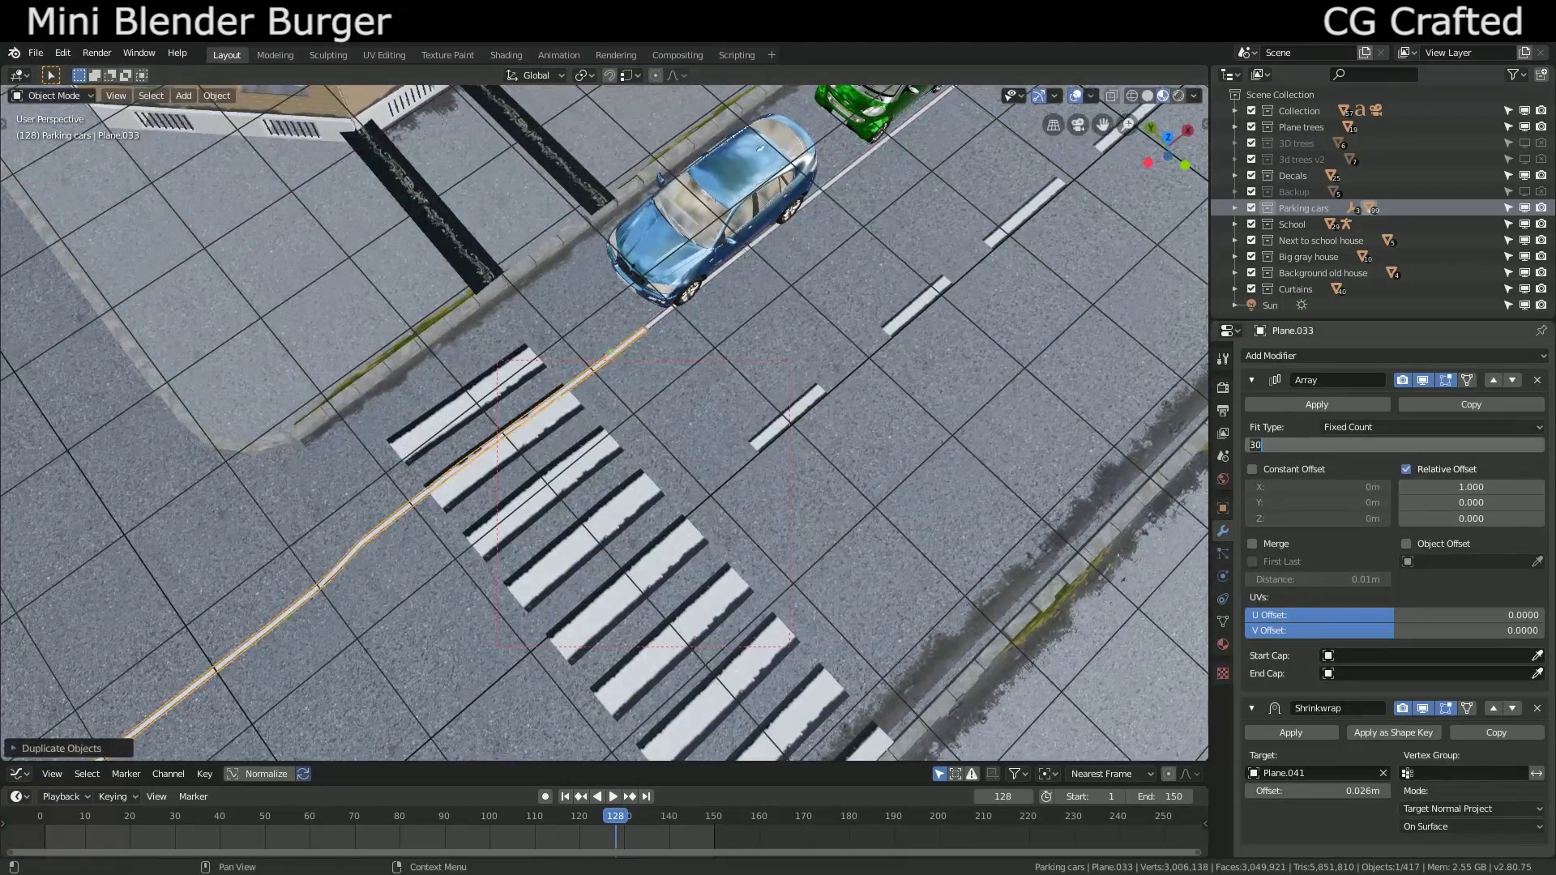
pyautogui.write('1')
pyautogui.press('Return')
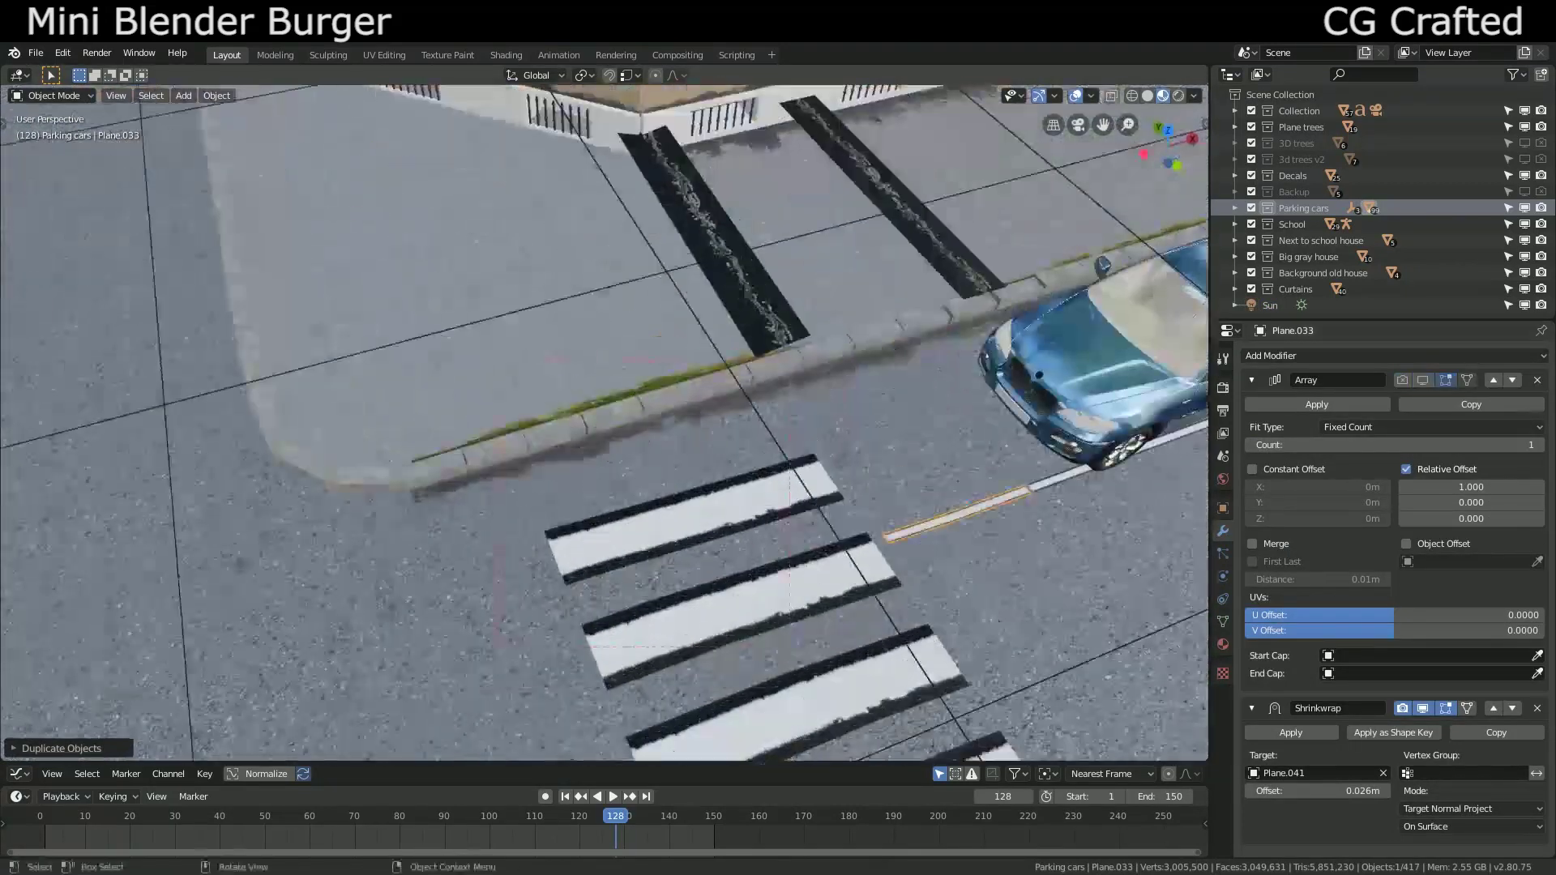
pyautogui.press('Tab')
pyautogui.press('r')
pyautogui.press('x')
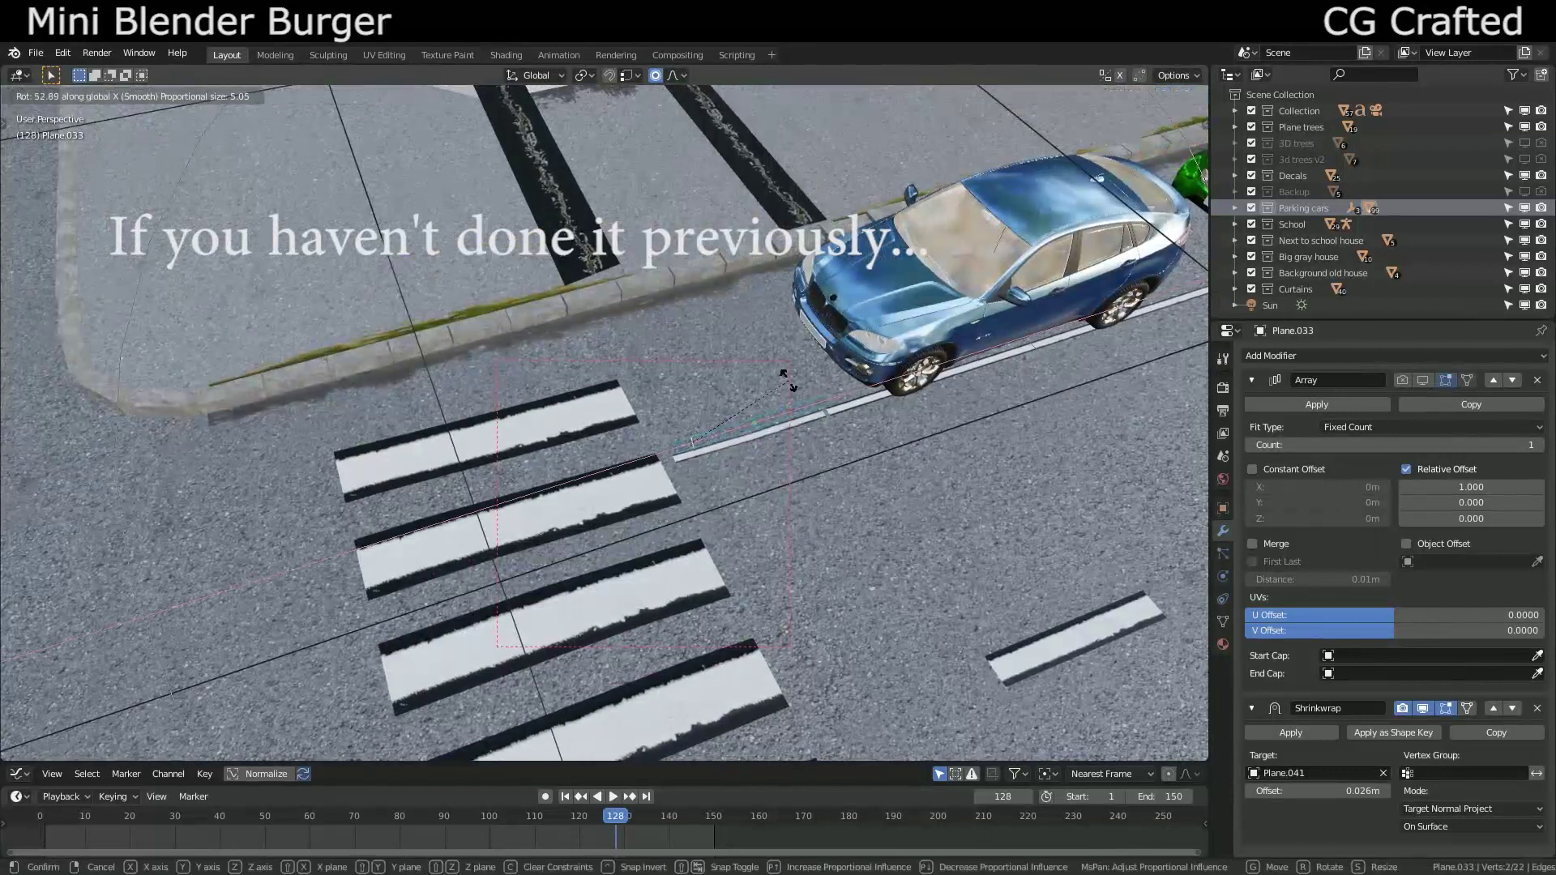
pyautogui.press('Escape')
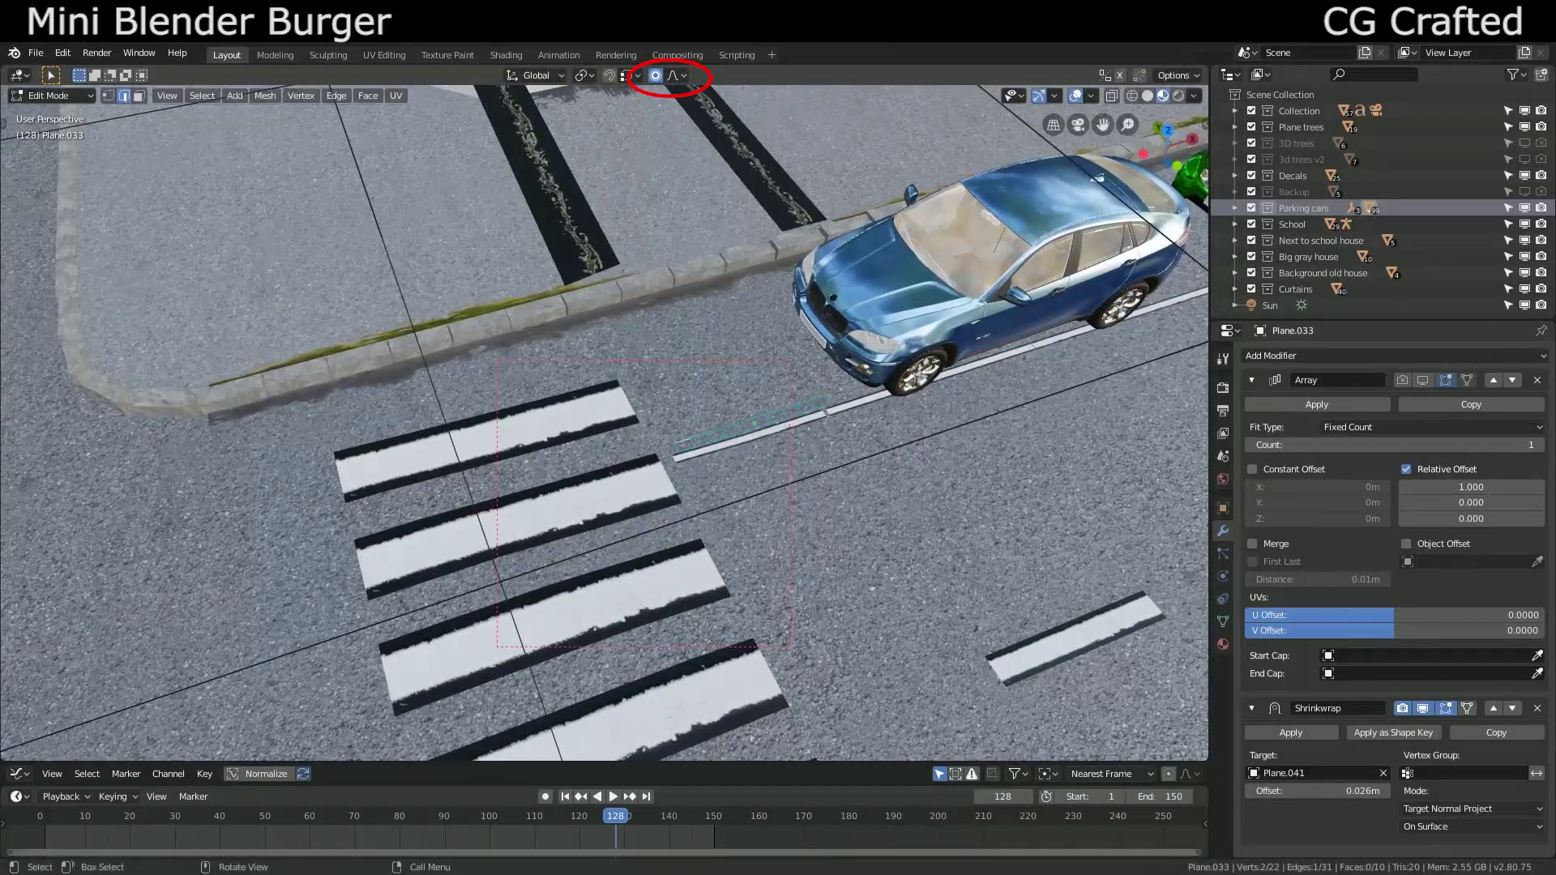
# - With smooth proportional editing, move the copy's end edge along X and rotate it about Z to bend the line toward the kerb
pyautogui.press('g')
pyautogui.press('x')
pyautogui.press('Return')
pyautogui.press('r')
pyautogui.press('z')
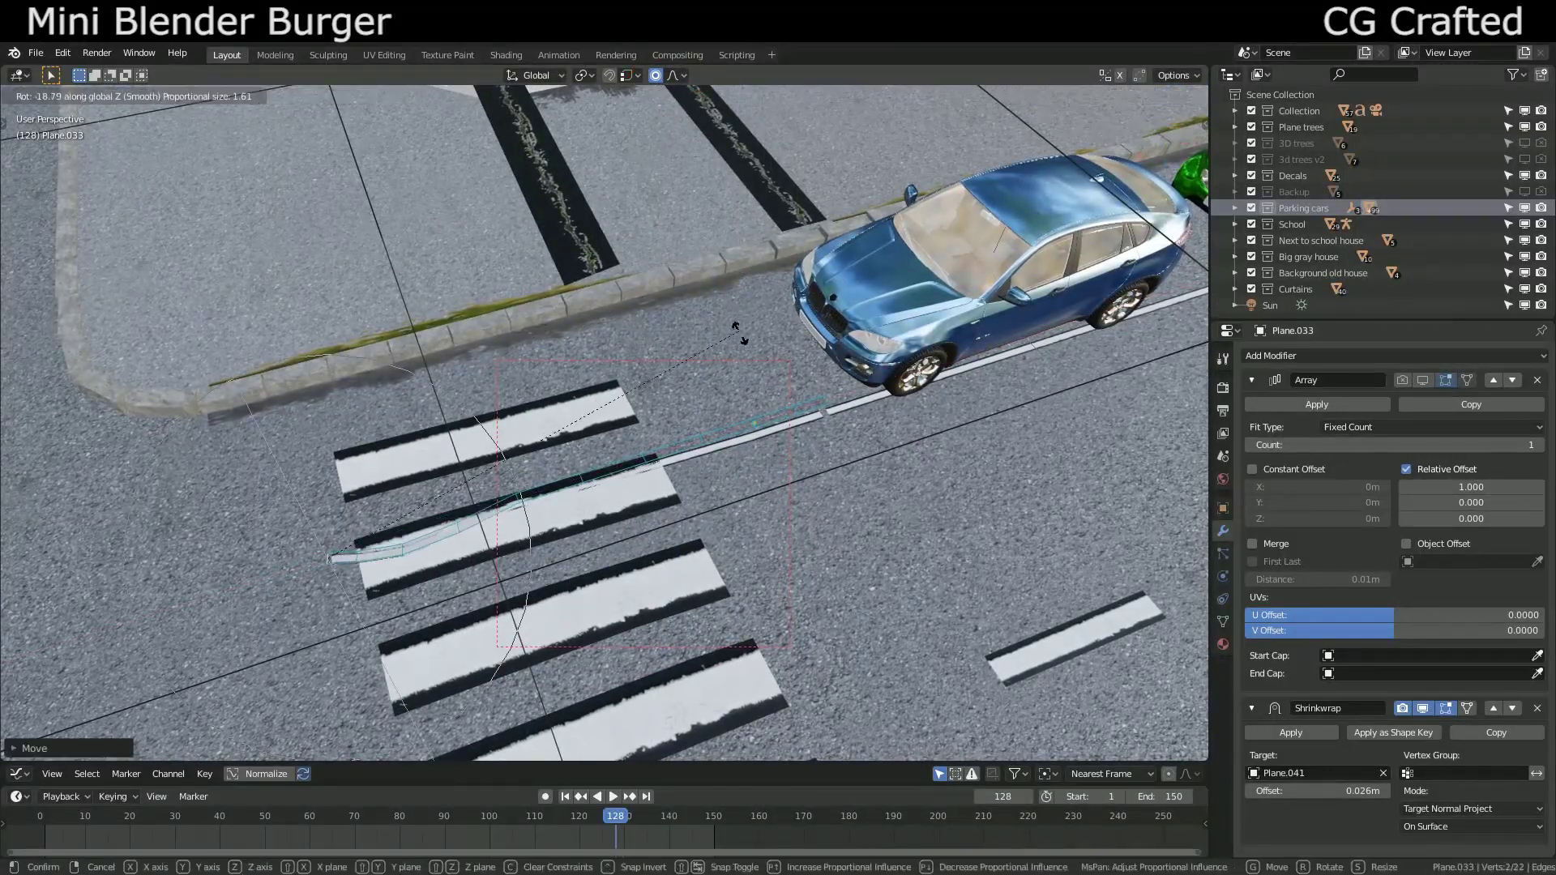
pyautogui.press('Return')
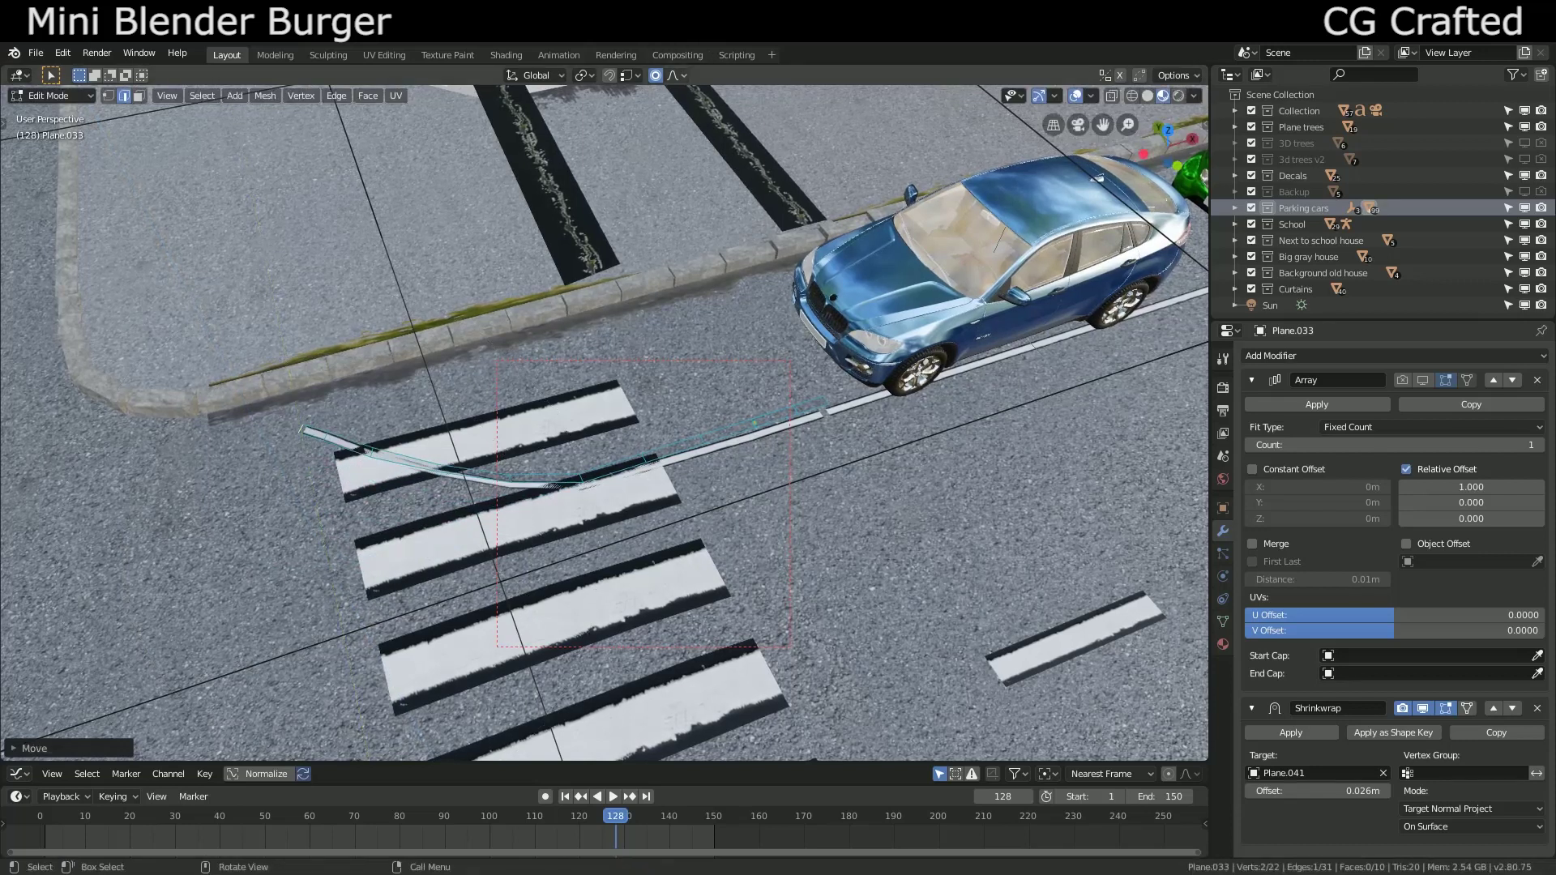
# - Change the proportional falloff to Sphere and move the line's end edge about 0.26 m along Y to round the bend
pyautogui.click(674, 76)
pyautogui.click(640, 139)
pyautogui.press('g')
pyautogui.press('y')
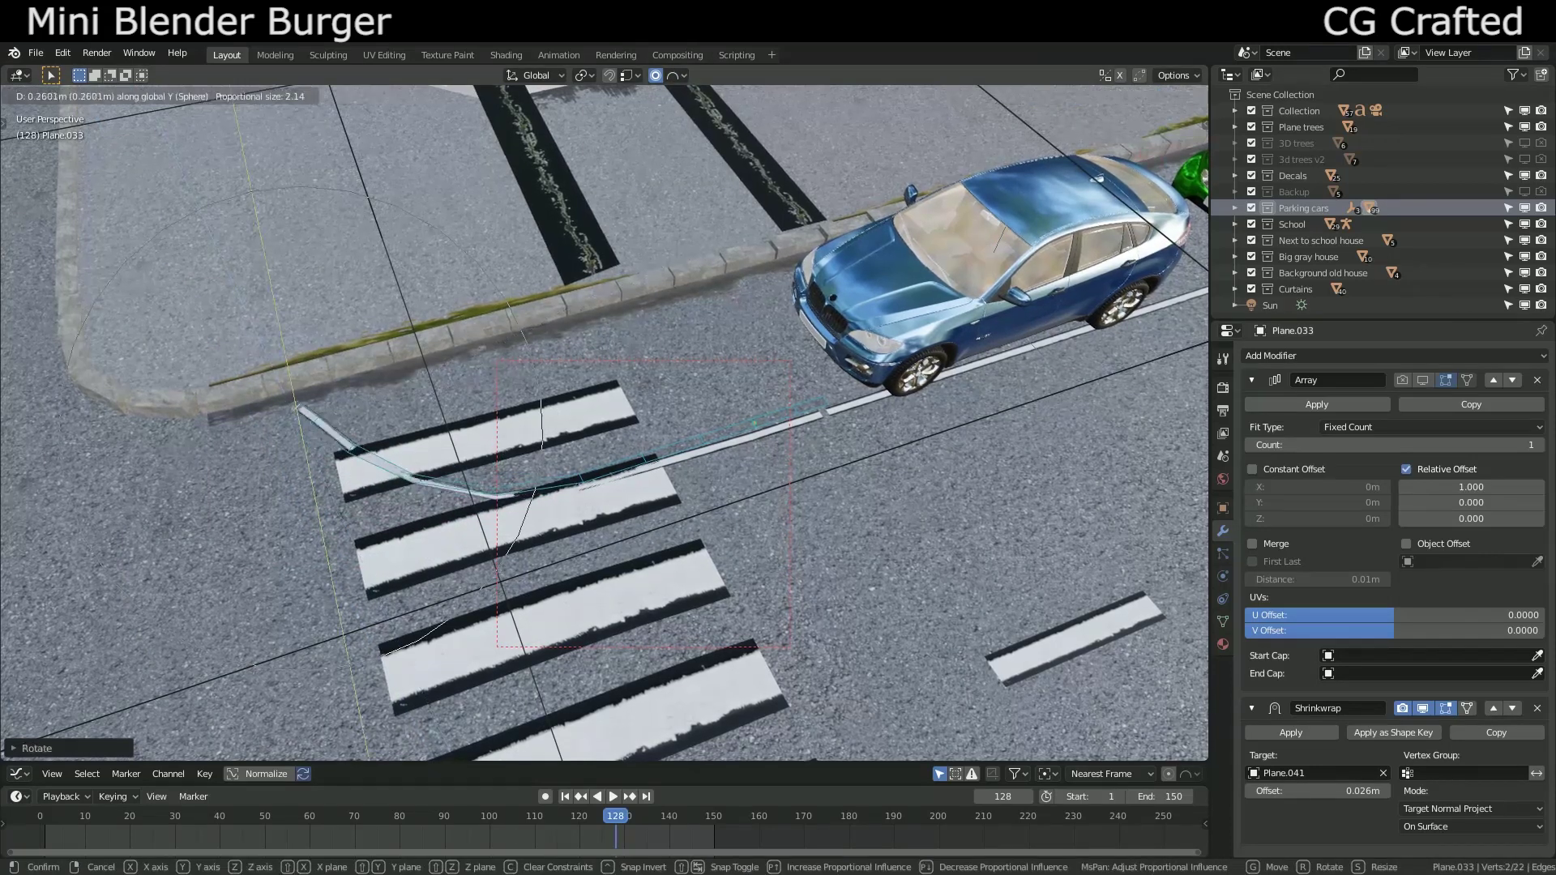
pyautogui.press('Return')
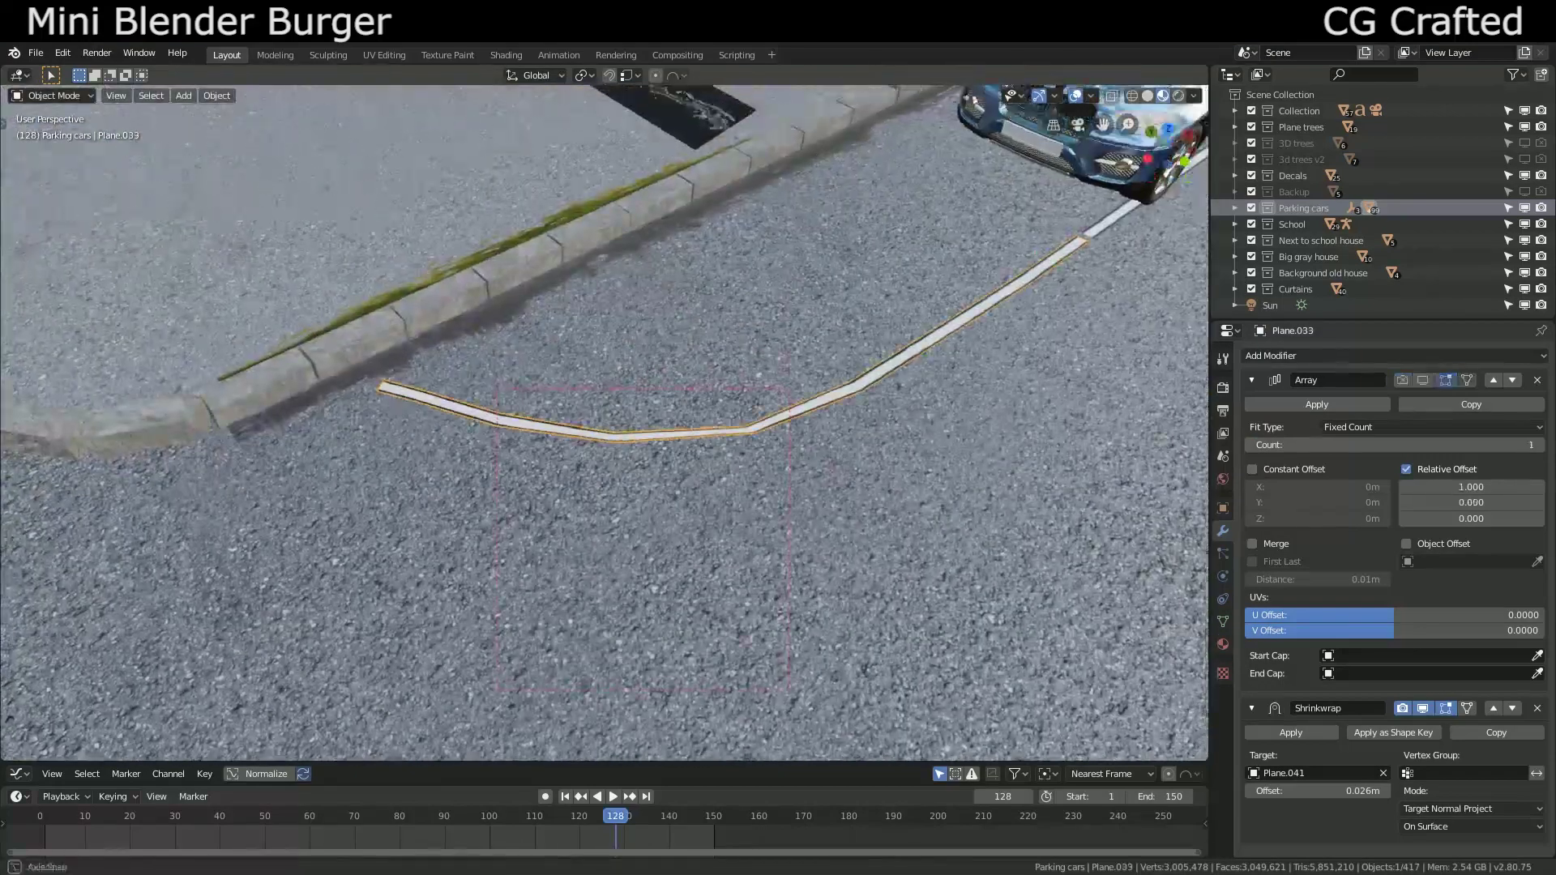
pyautogui.press('Tab')
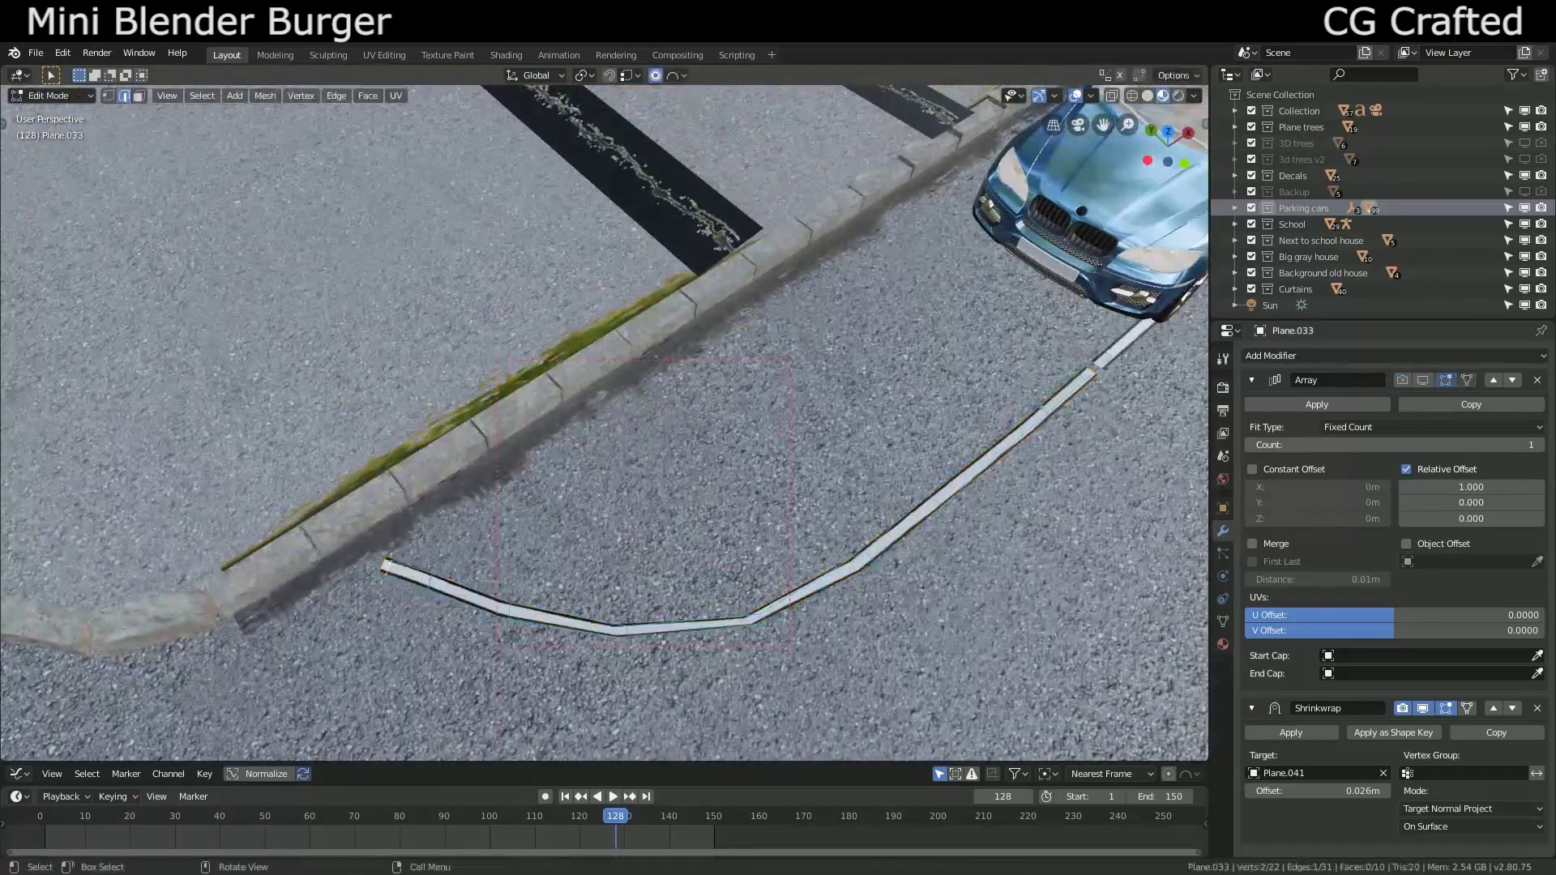
pyautogui.press('a')
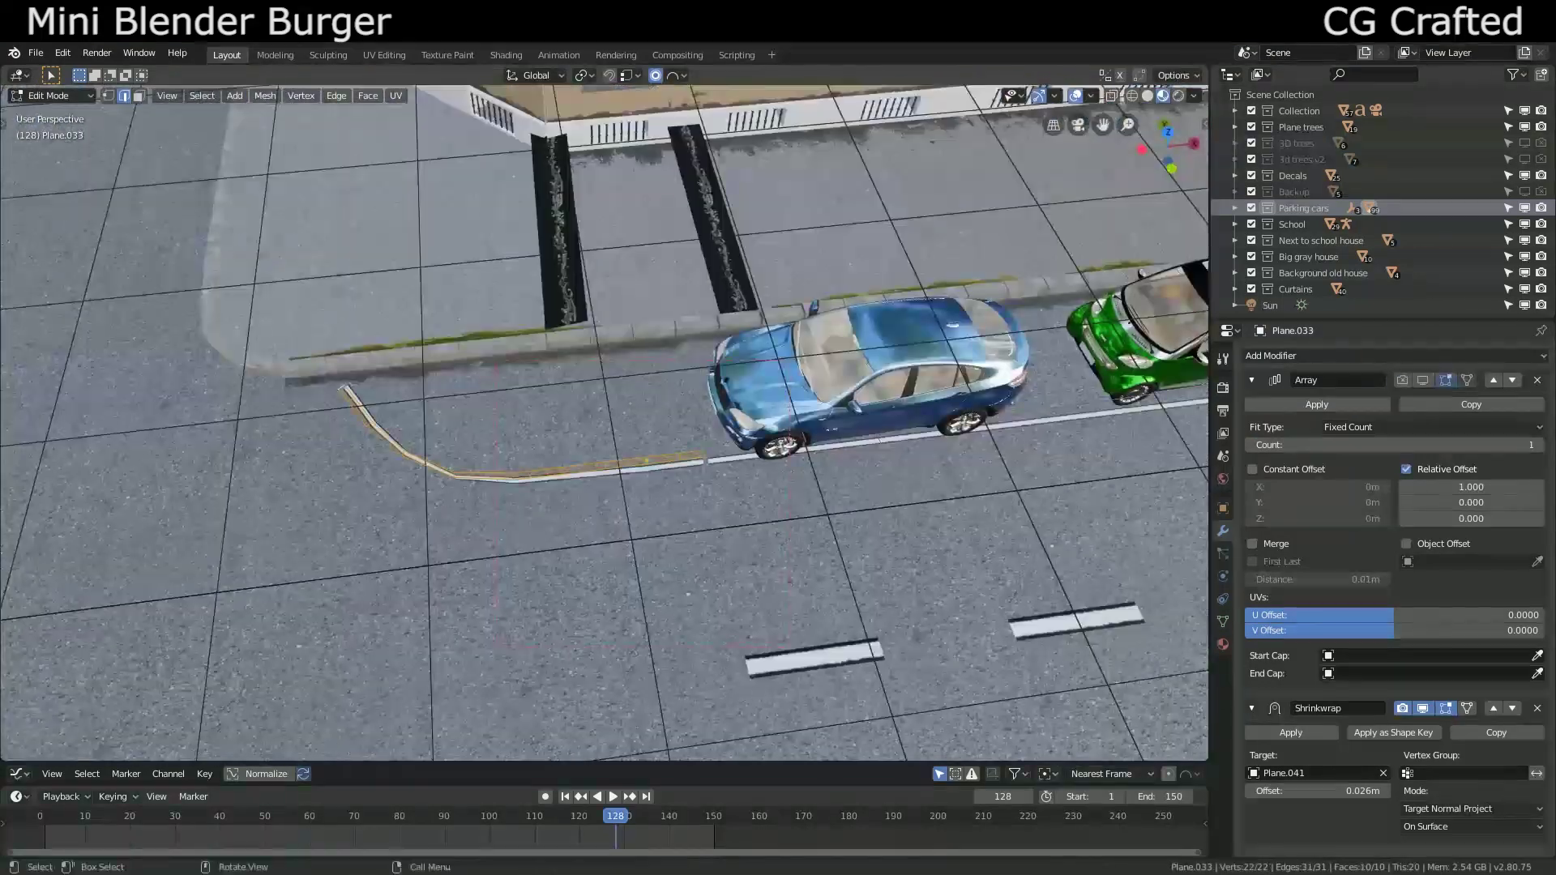
pyautogui.press('s')
pyautogui.press('x')
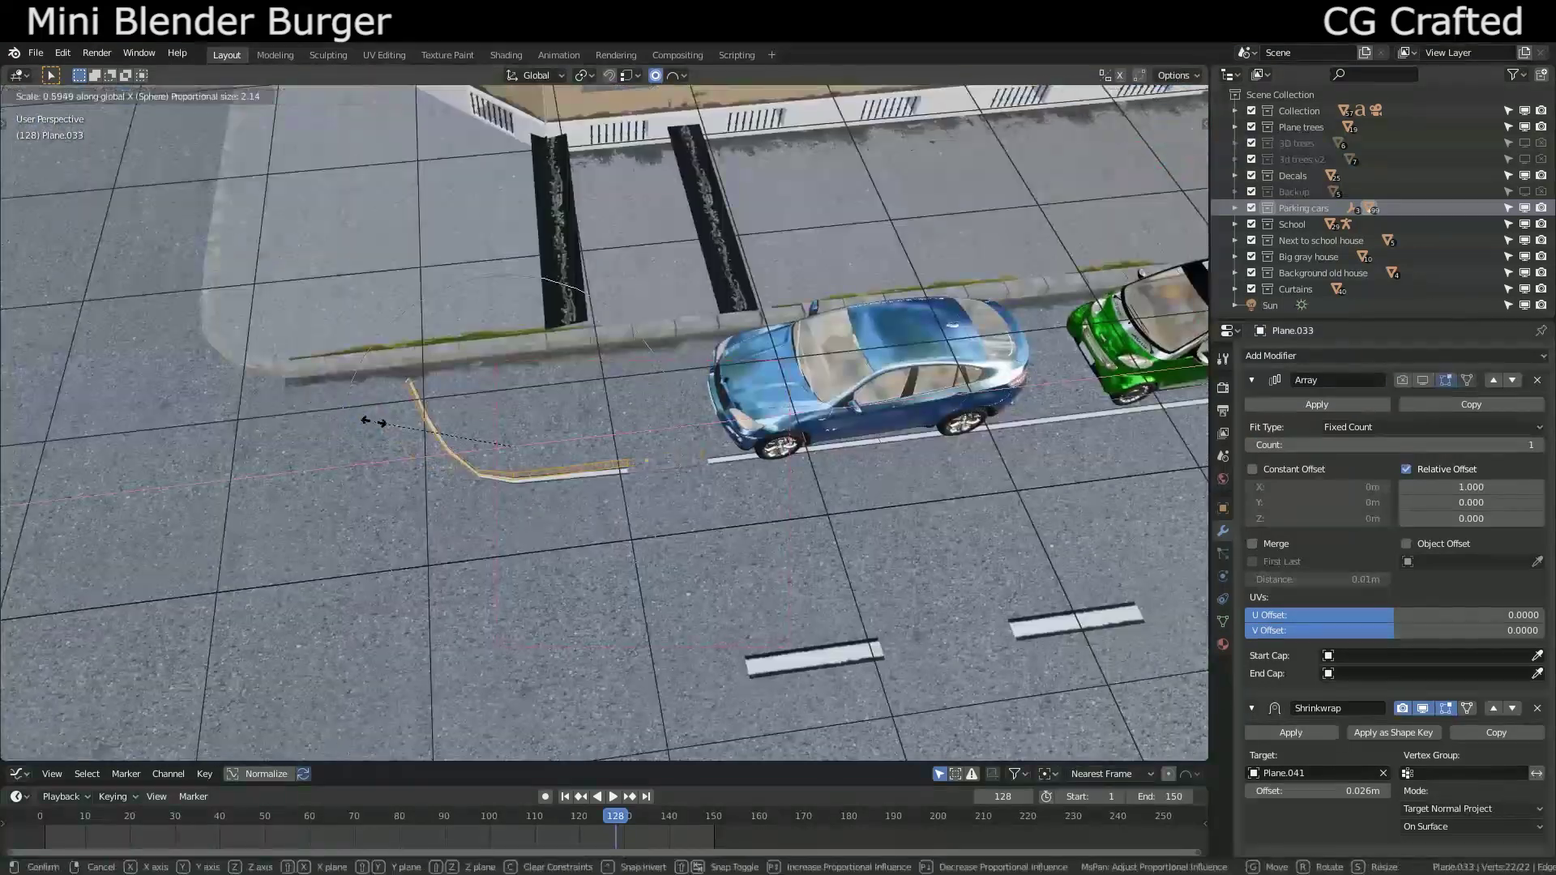
pyautogui.press('Return')
# - Shift the curved piece along the road past the blue car and move the straight solid line to meet its end
pyautogui.press('Tab')
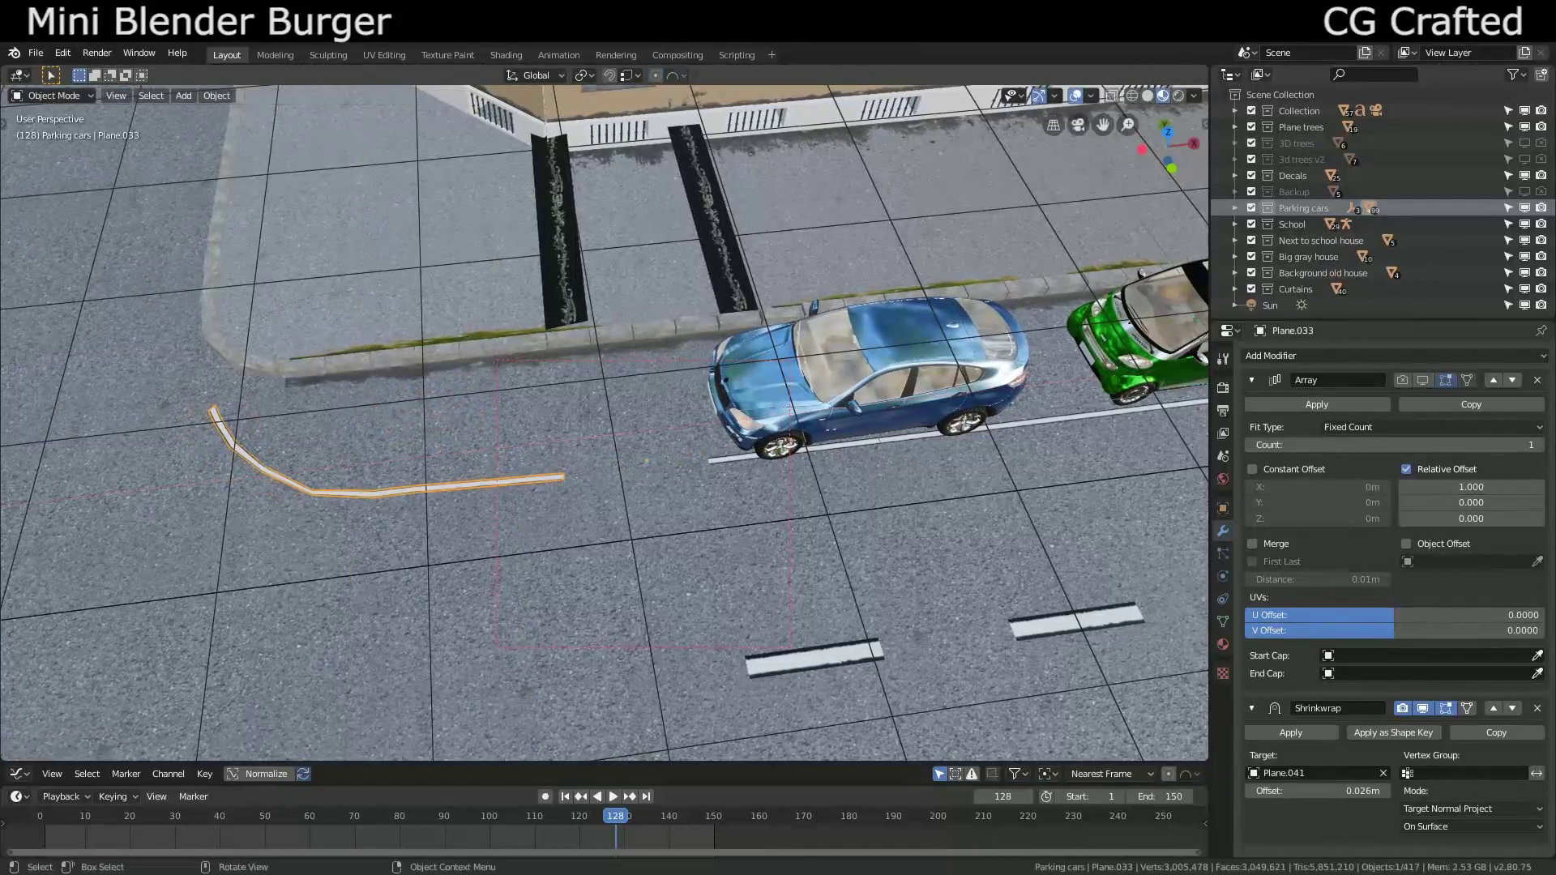
pyautogui.click(1118, 411)
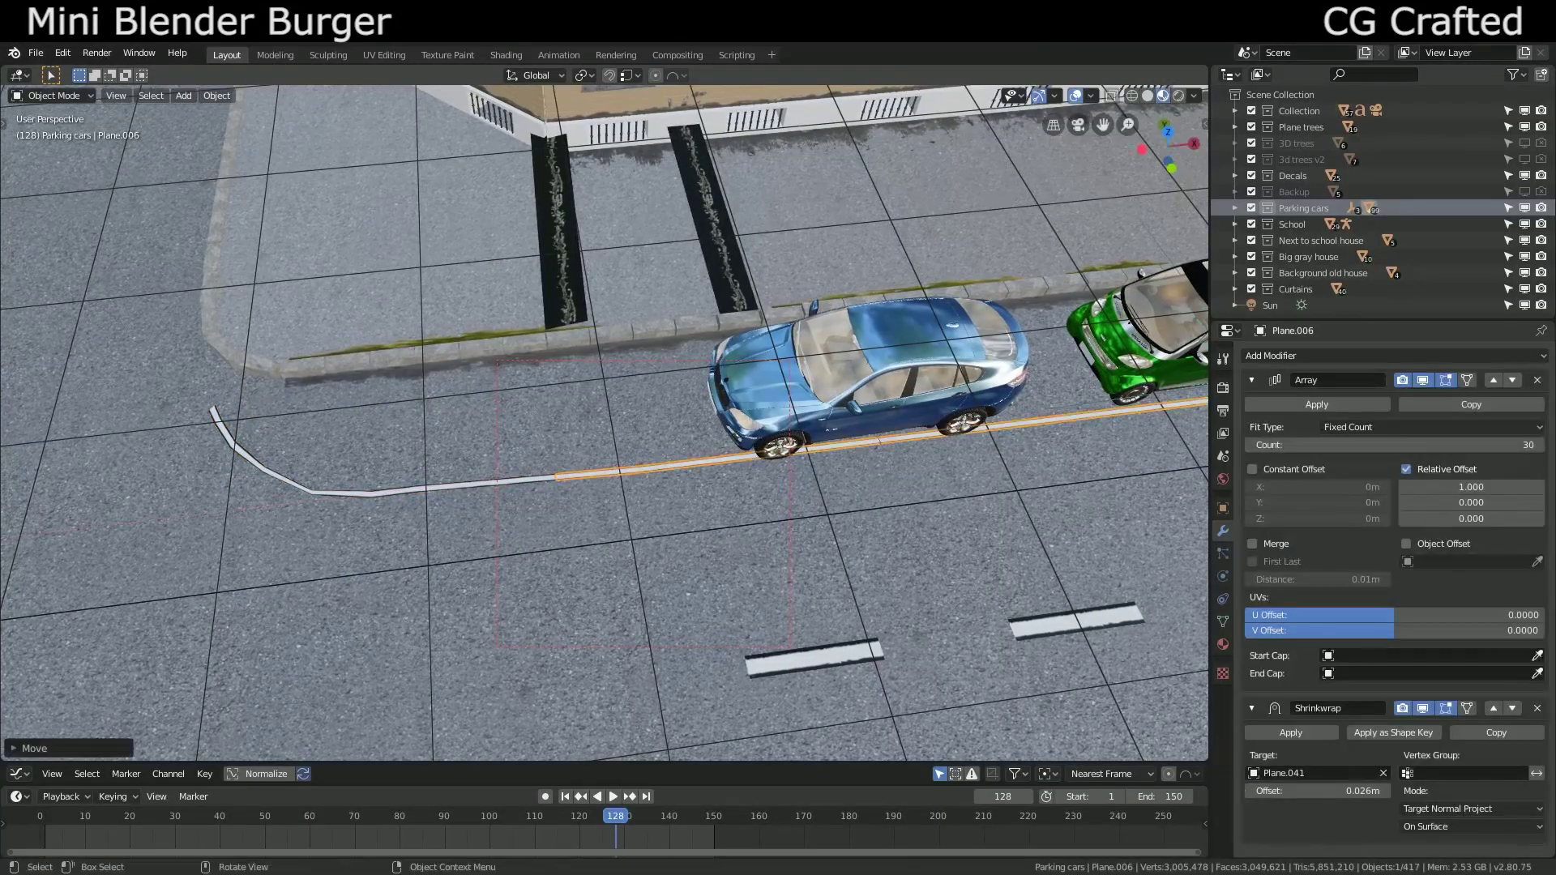
# - Duplicate the dashed centre line and rotate the copy 90 degrees about Z
pyautogui.moveTo(604, 421); pyautogui.dragTo(534, 357, button='middle')
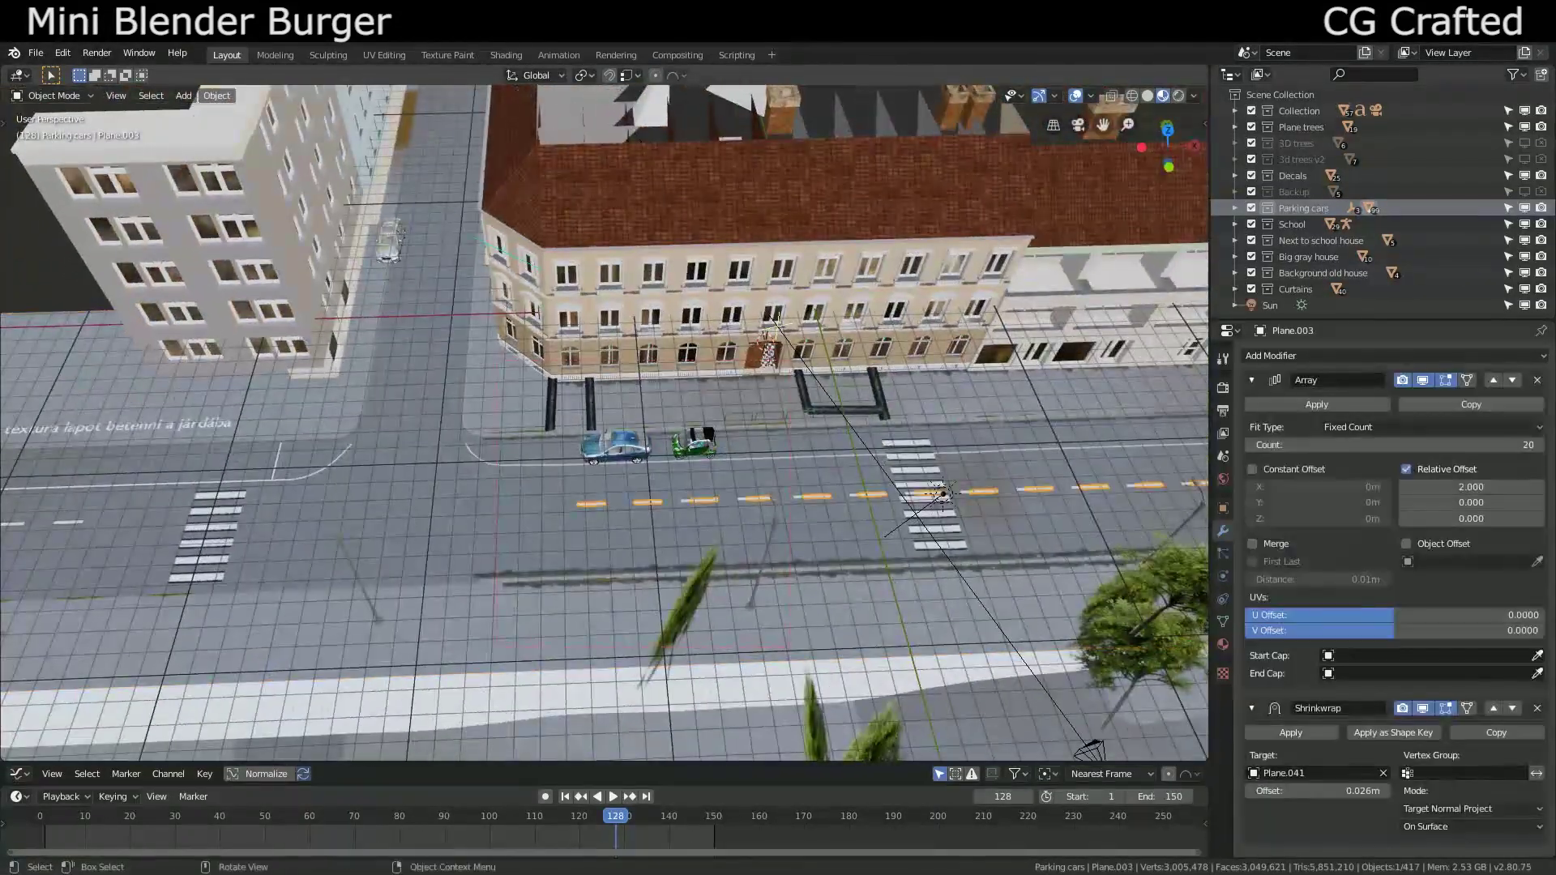
pyautogui.hotkey('shift', 'd')
pyautogui.press('r')
pyautogui.press('z')
pyautogui.press('9')
pyautogui.press('0')
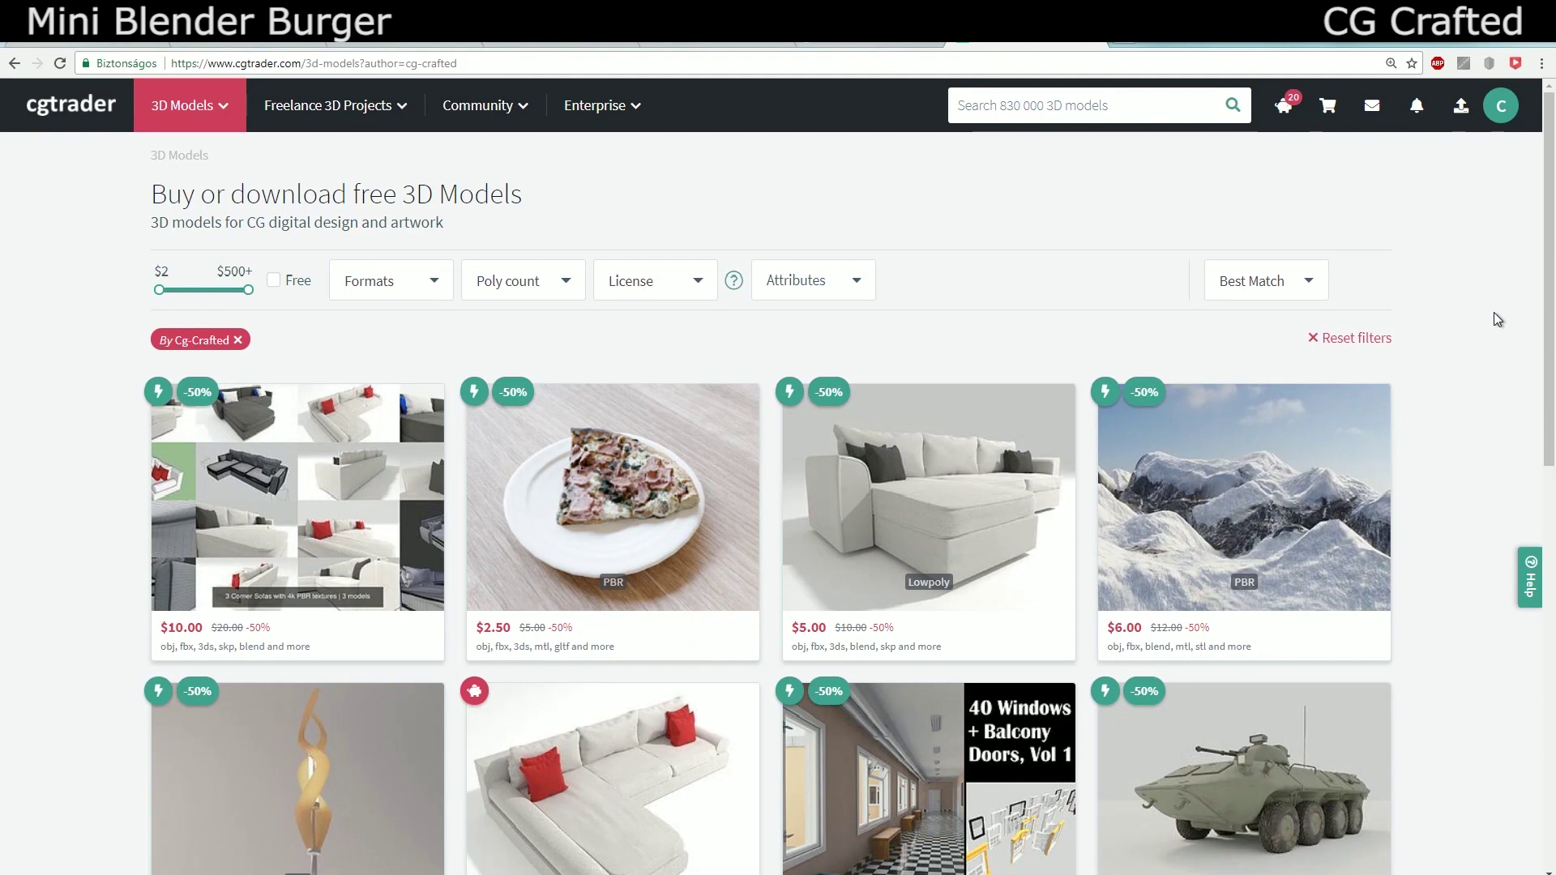
pyautogui.scroll(-2, 1497, 319)
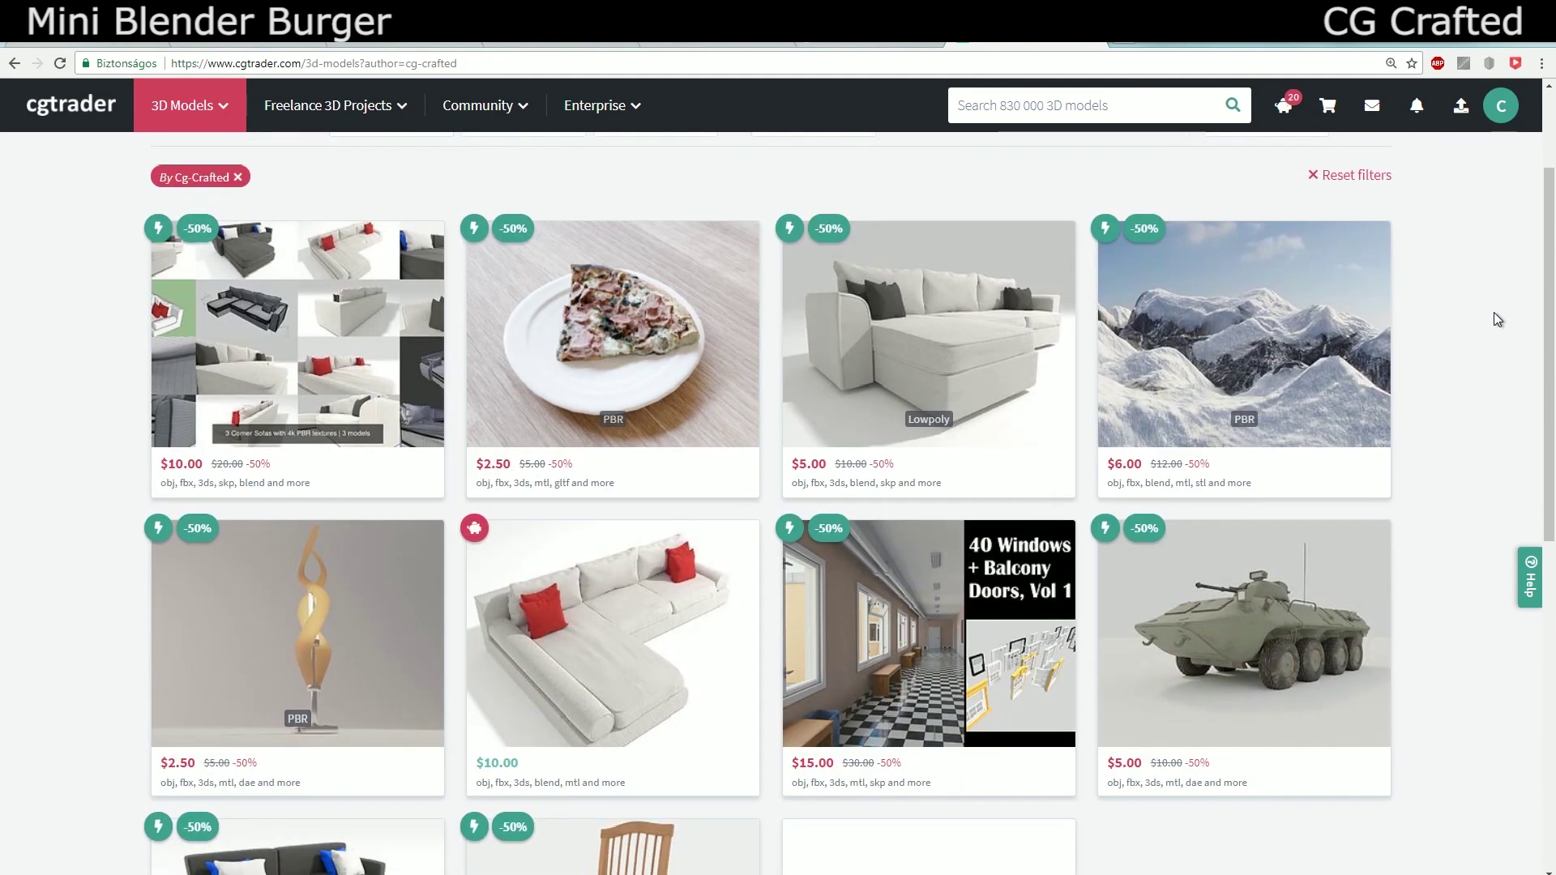